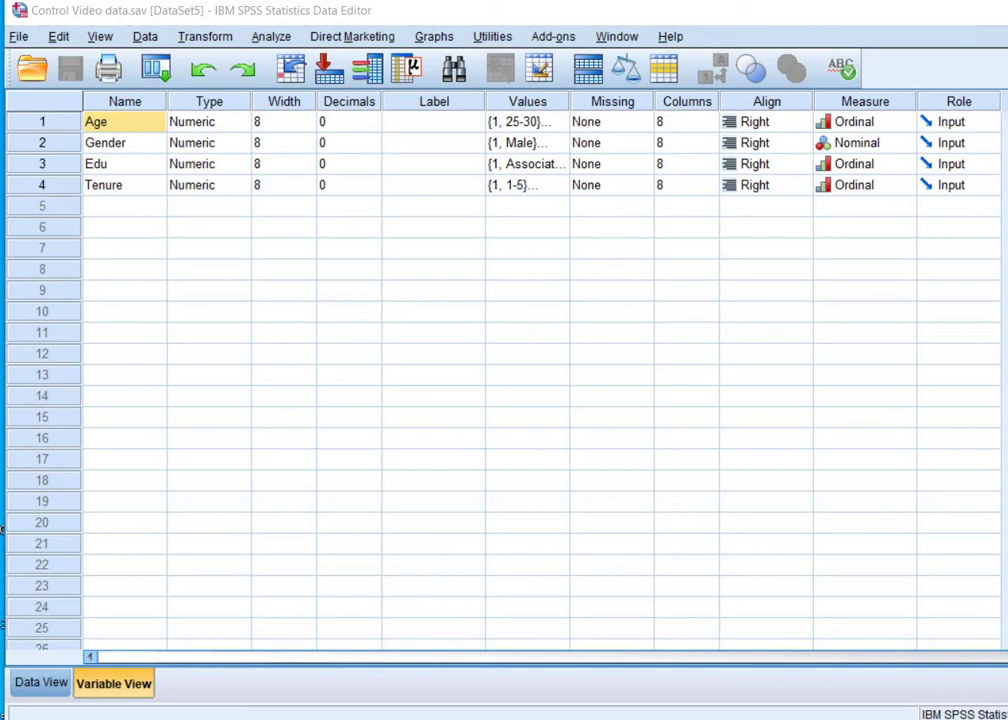
- Confirm Age stays Ordinal and display its value labels: 25-30, 31-40, 41-50, 51-60
{"action": "left_click", "coordinate": [903, 121]}
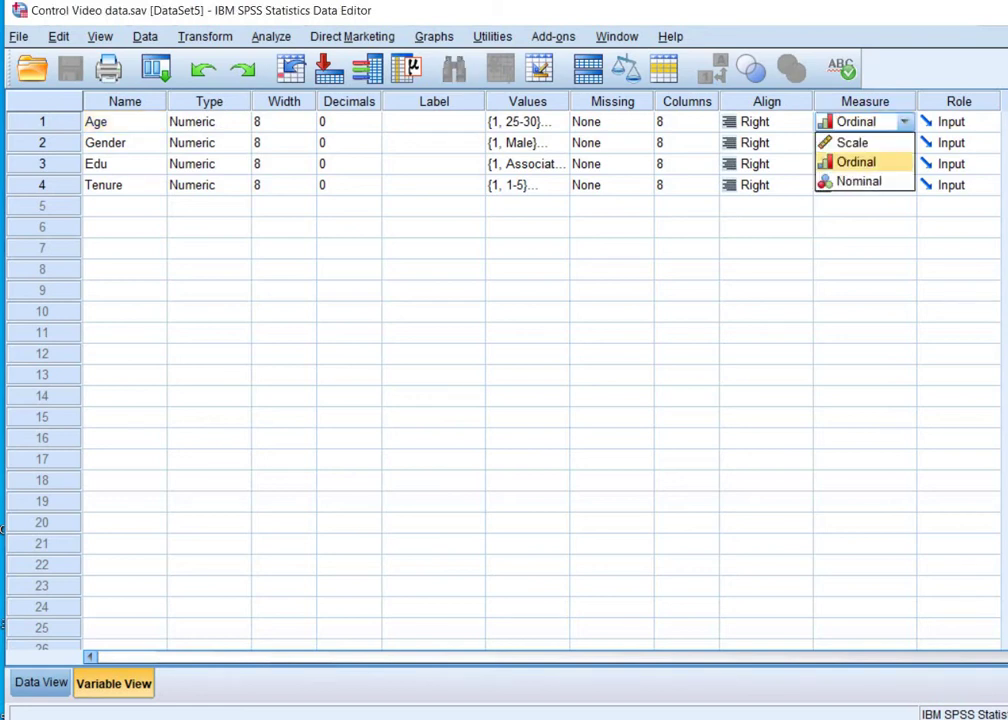
{"action": "left_click", "coordinate": [766, 247]}
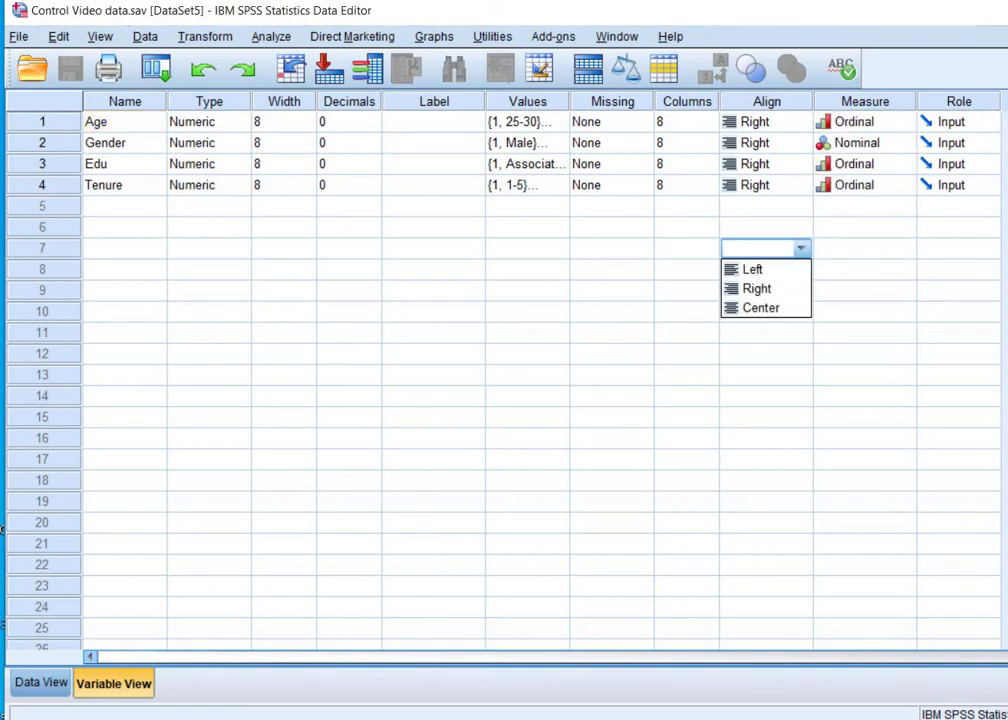
{"action": "left_click", "coordinate": [209, 227]}
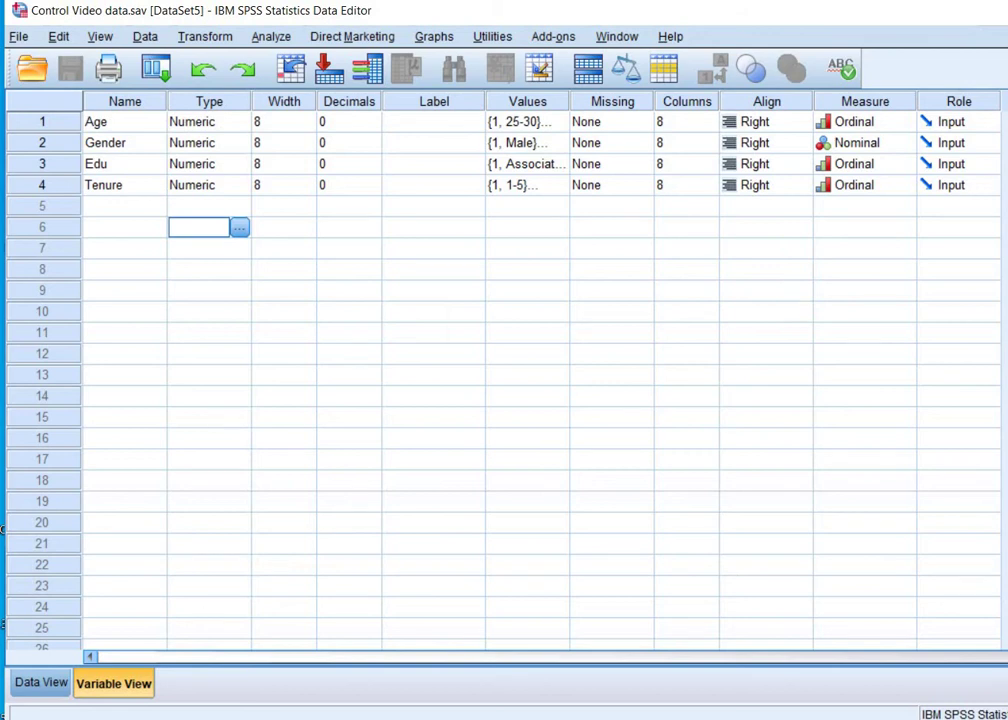
{"action": "left_click", "coordinate": [520, 121]}
{"action": "left_click", "coordinate": [557, 121]}
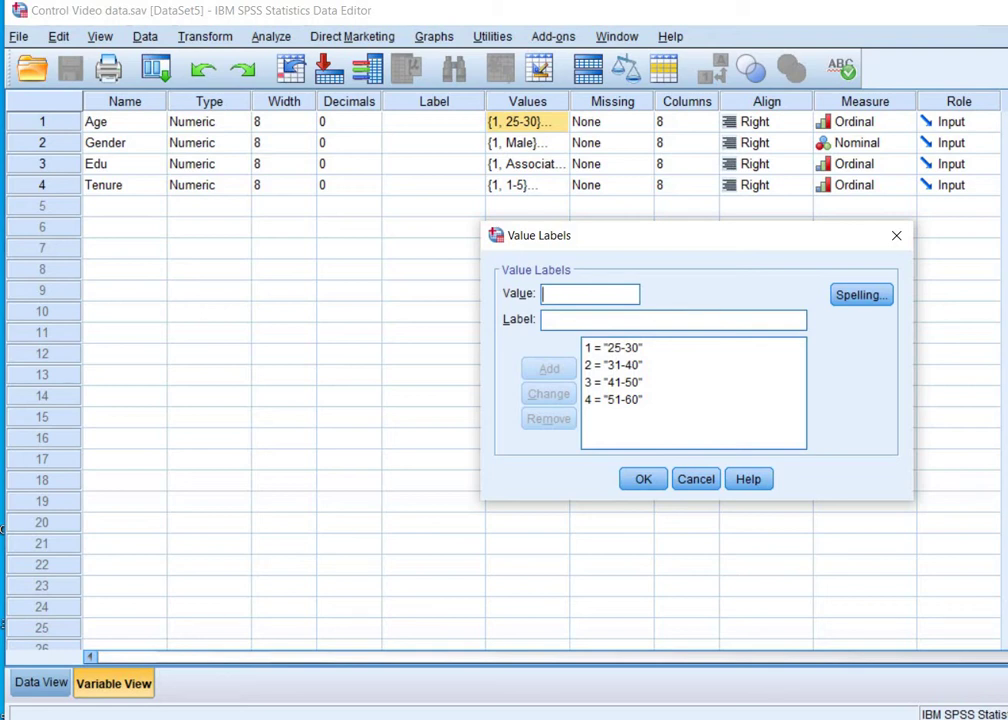
- Review the 31-40, 41-50 and 51-60 Age labels, then cancel without changes
{"action": "key", "text": "Tab"}
{"action": "key", "text": "Tab"}
{"action": "left_click", "coordinate": [613, 366]}
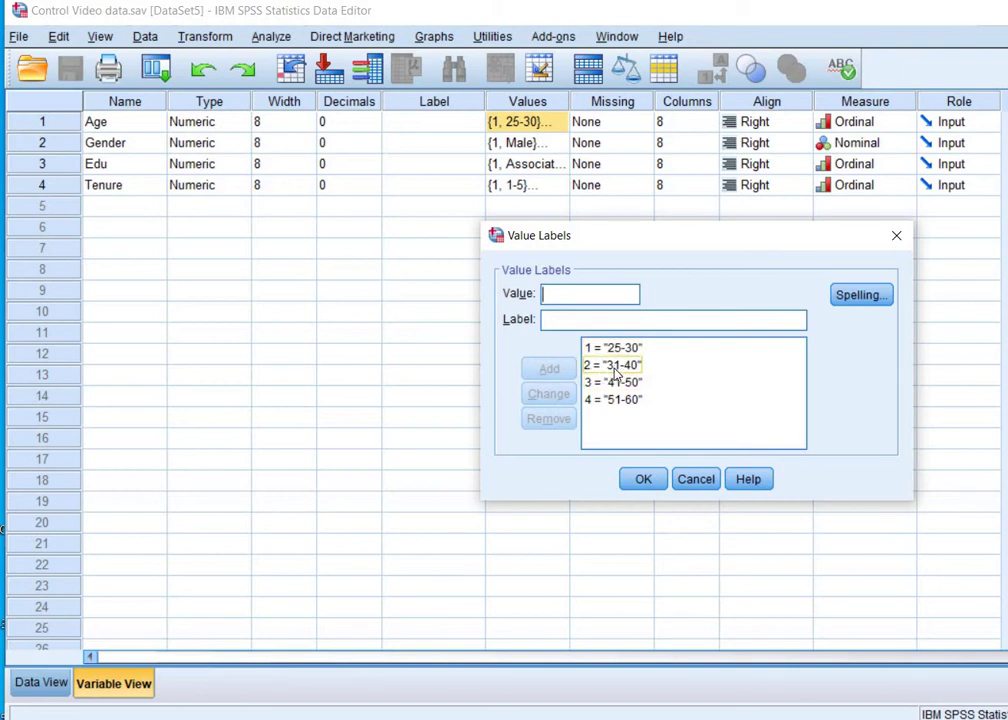
{"action": "left_click", "coordinate": [612, 385]}
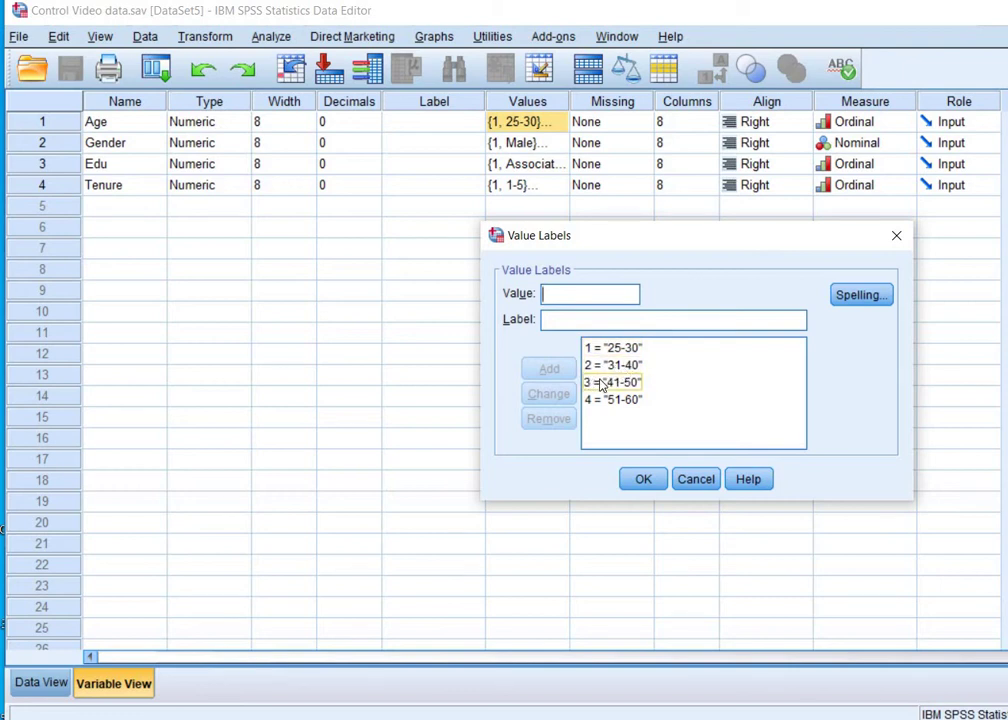
{"action": "left_click", "coordinate": [603, 400]}
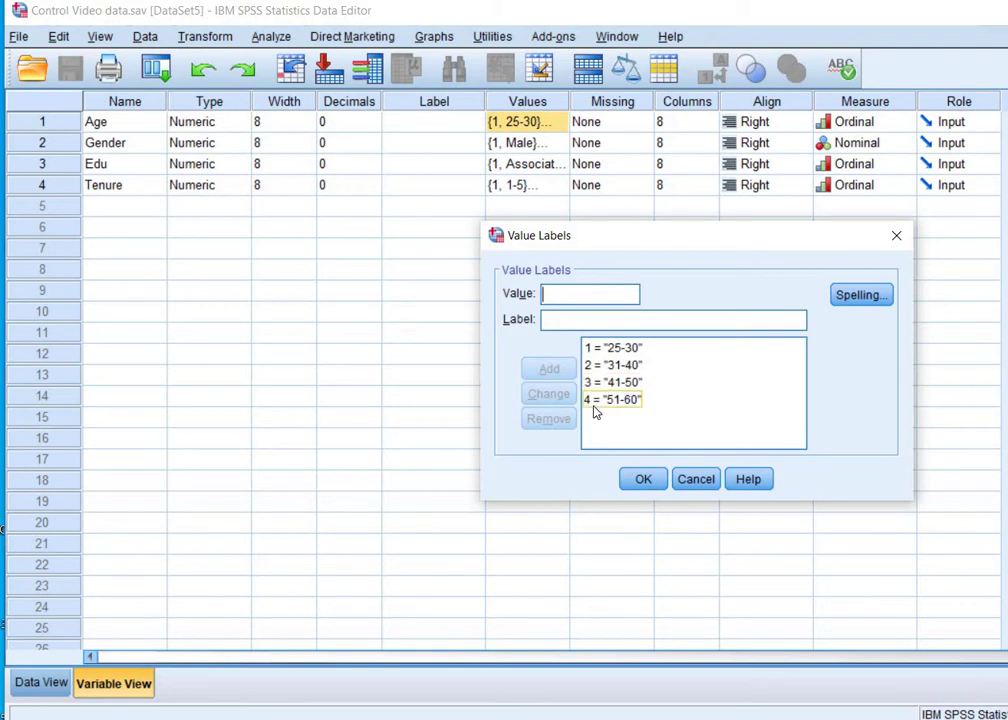
{"action": "left_click", "coordinate": [694, 480]}
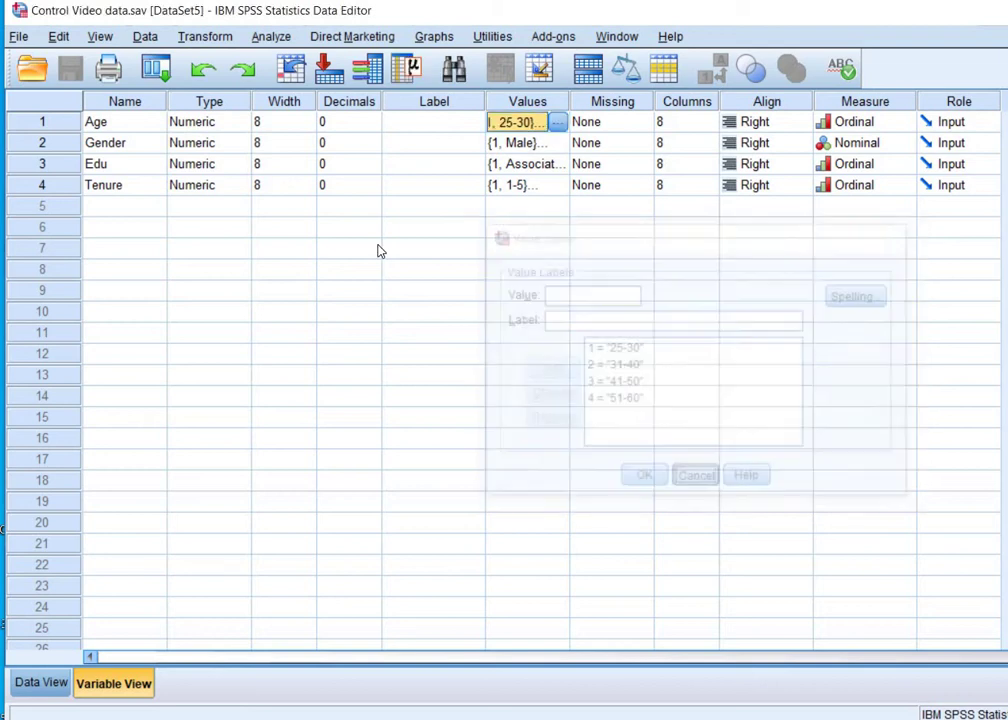
{"action": "left_click", "coordinate": [553, 145]}
{"action": "left_click", "coordinate": [557, 143]}
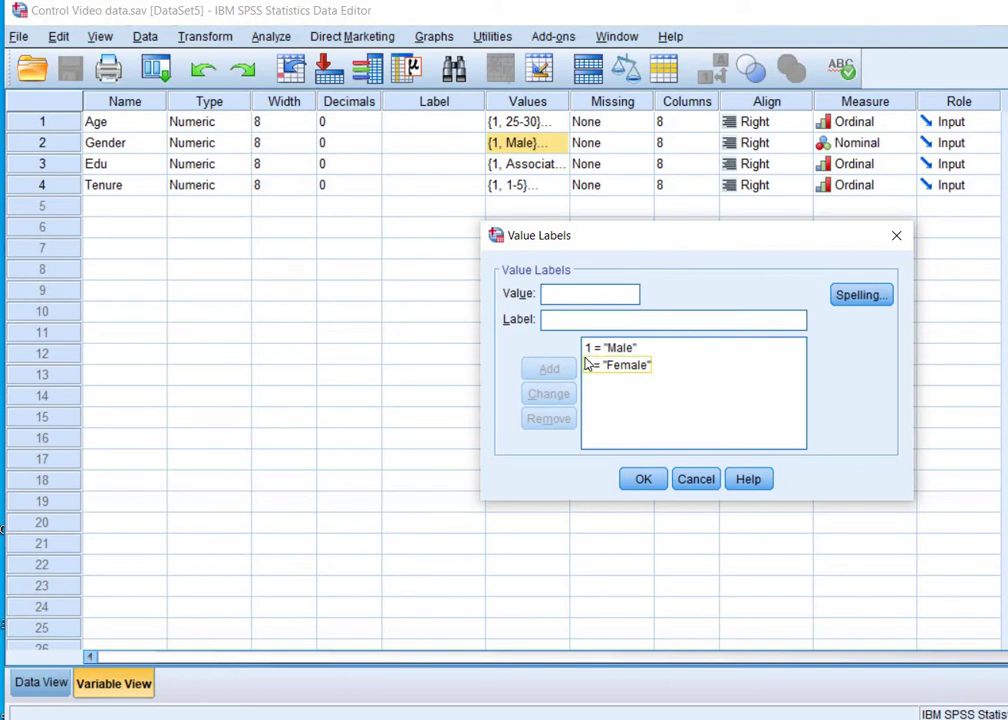
{"action": "left_click", "coordinate": [694, 479]}
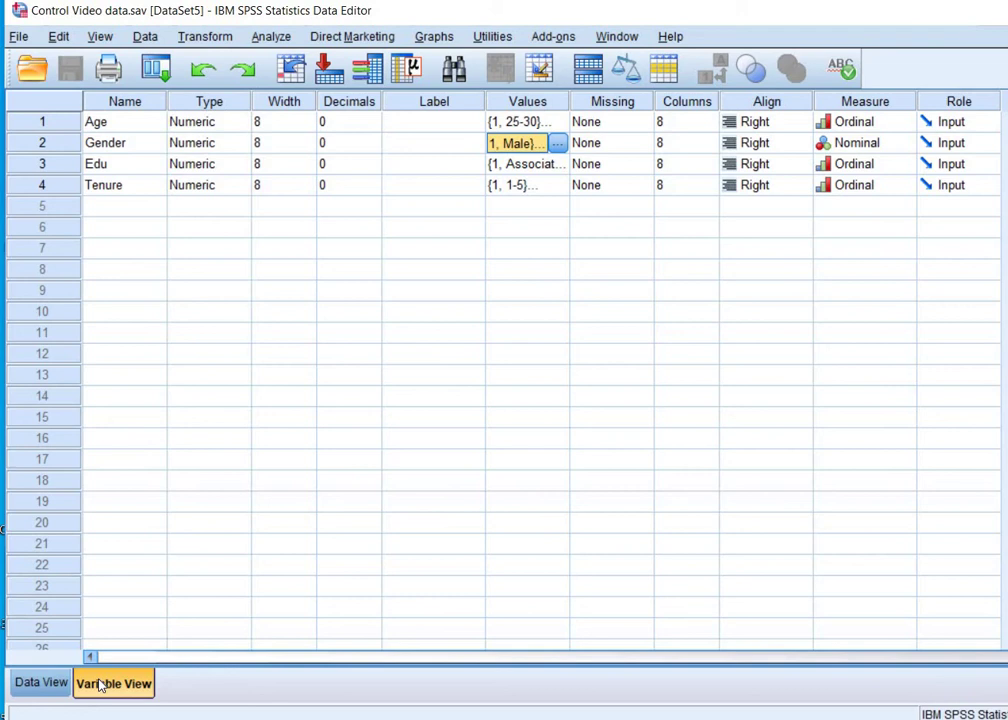
- Switch to Data View and scroll through the 121 cases and back to the top
{"action": "left_click", "coordinate": [40, 683]}
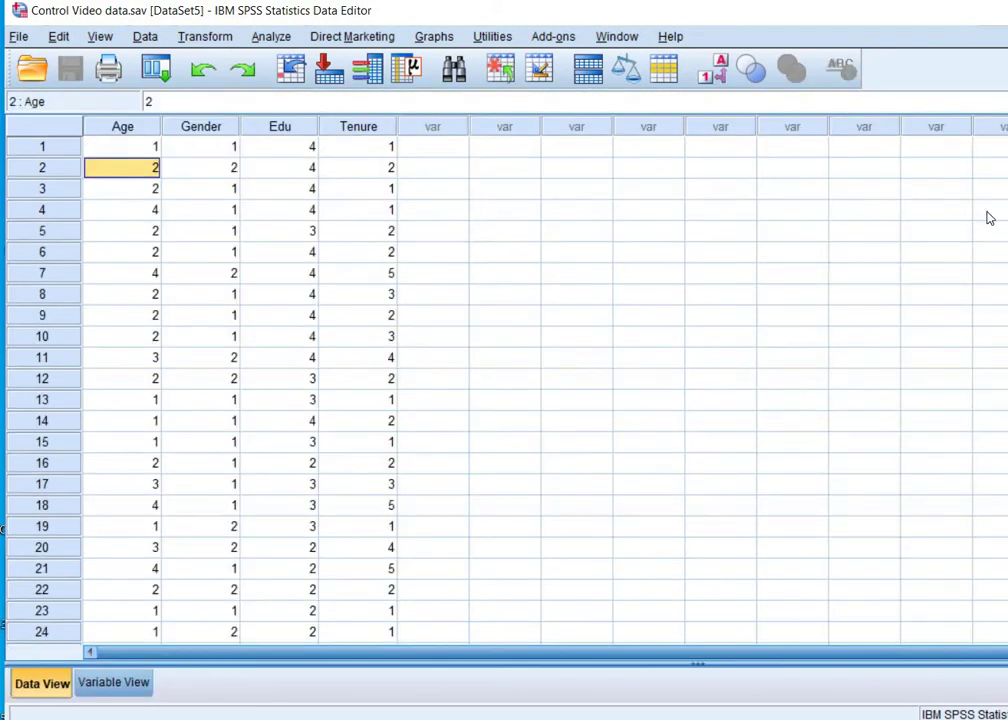
{"action": "scroll", "coordinate": [400, 390], "scroll_direction": "down", "scroll_amount": 20}
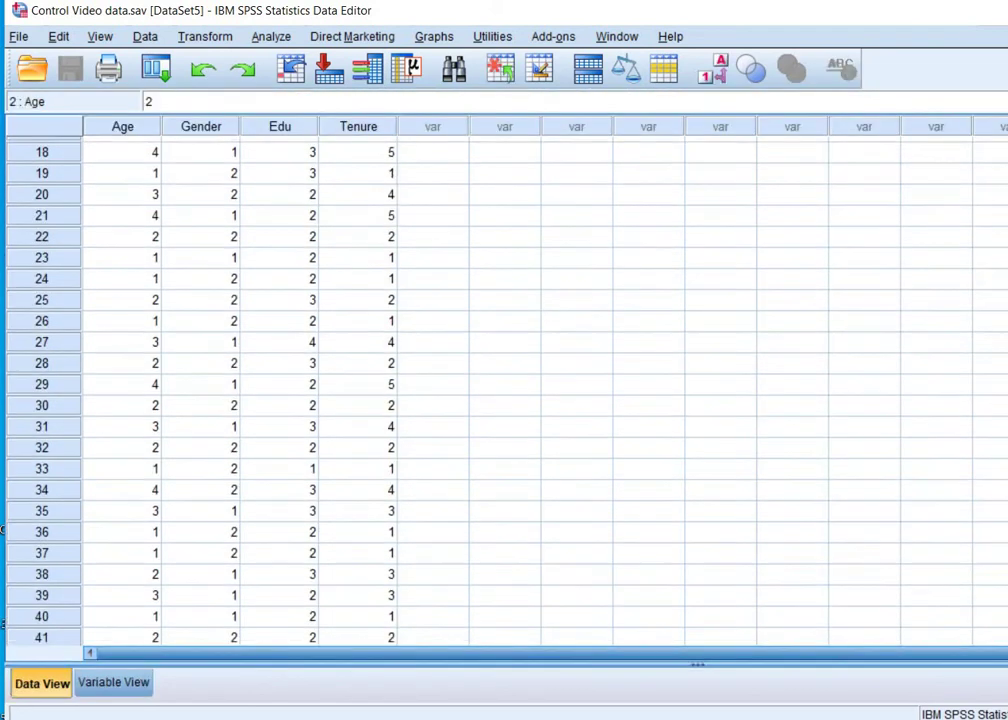
{"action": "scroll", "coordinate": [400, 390], "scroll_direction": "down", "scroll_amount": 10}
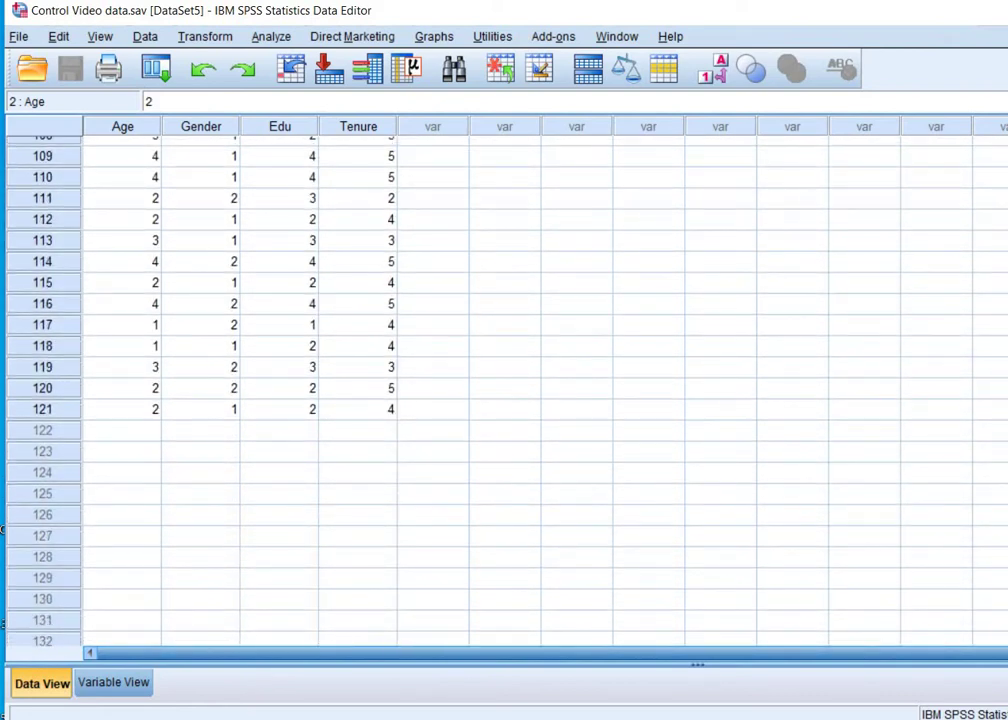
{"action": "scroll", "coordinate": [400, 390], "scroll_direction": "up", "scroll_amount": 20}
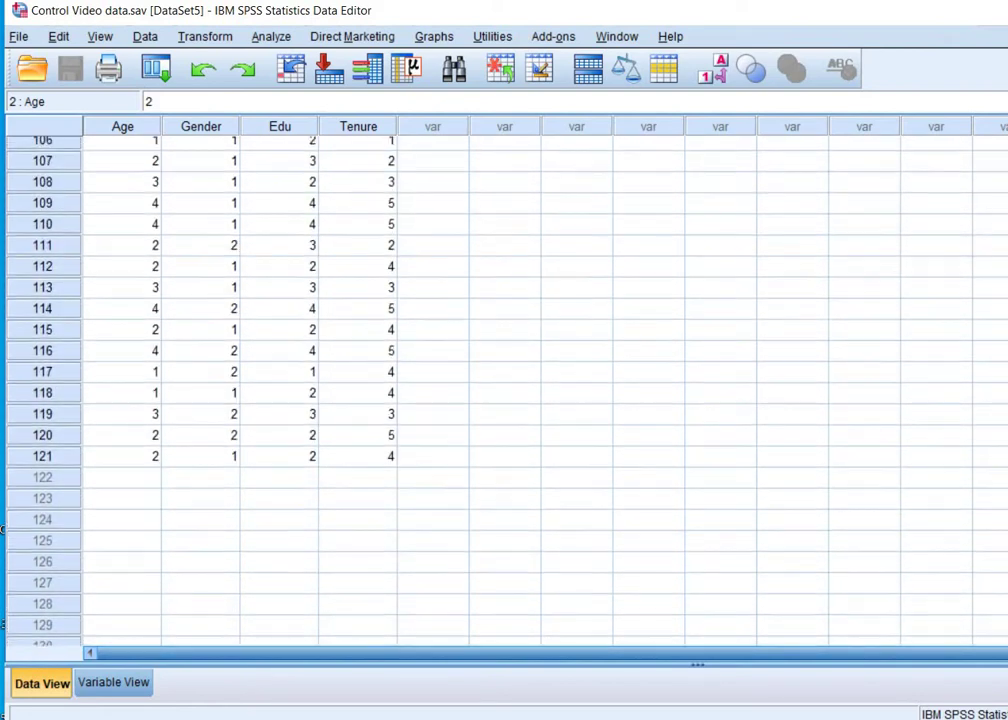
{"action": "scroll", "coordinate": [400, 390], "scroll_direction": "up", "scroll_amount": 9}
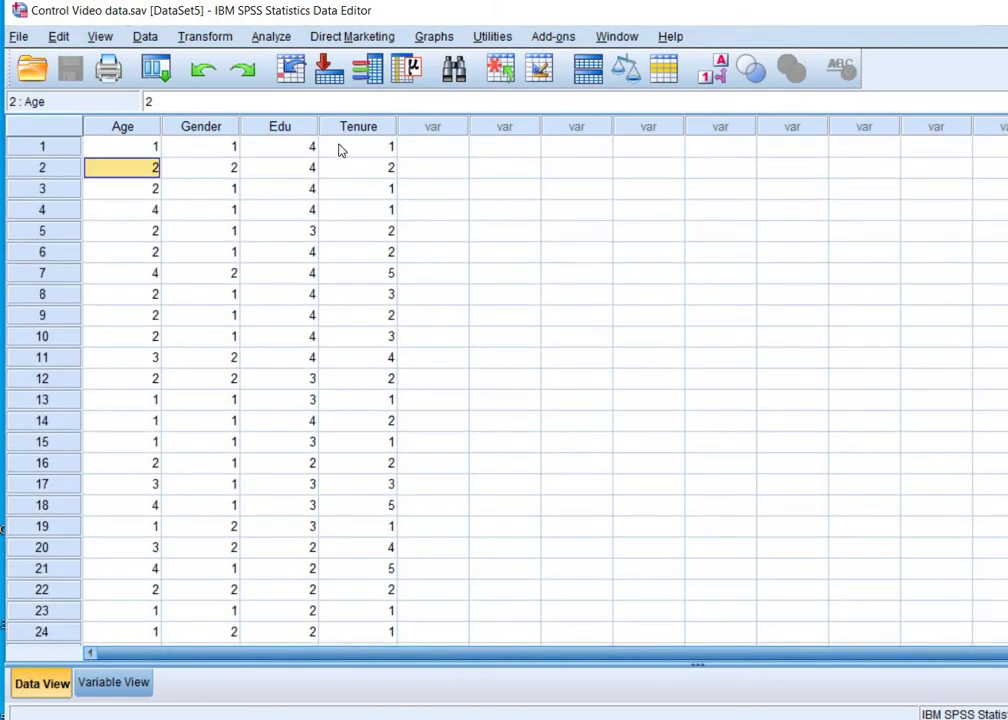
- Run Descriptives on Gender and Age, giving N 121, Gender mean 1.36, Age mean 2.29
{"action": "left_click", "coordinate": [271, 36]}
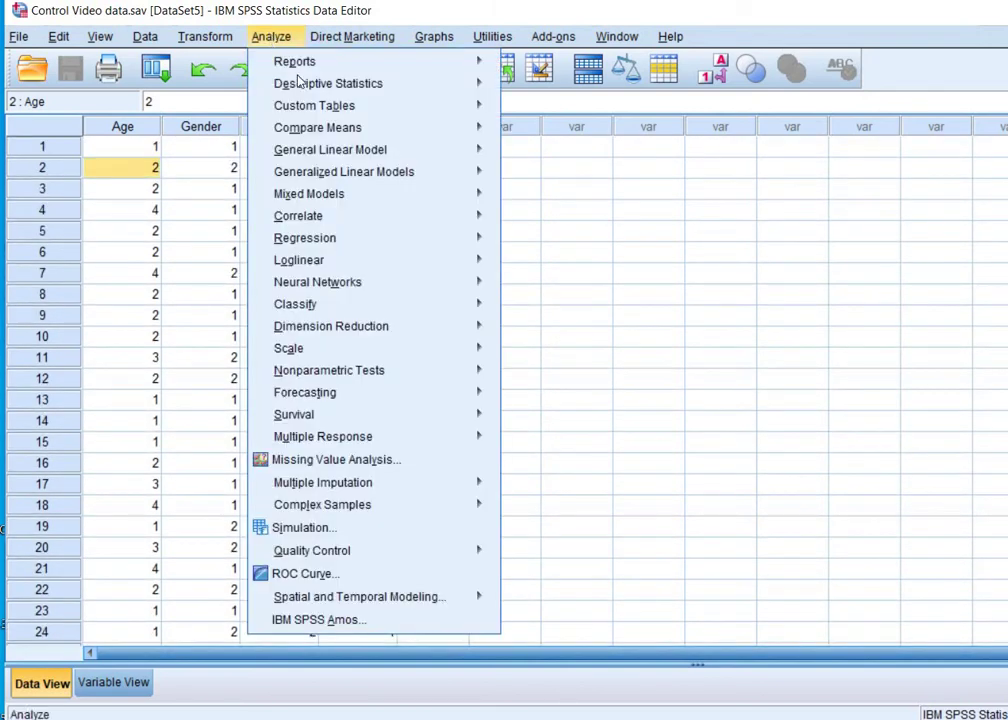
{"action": "mouse_move", "coordinate": [302, 88]}
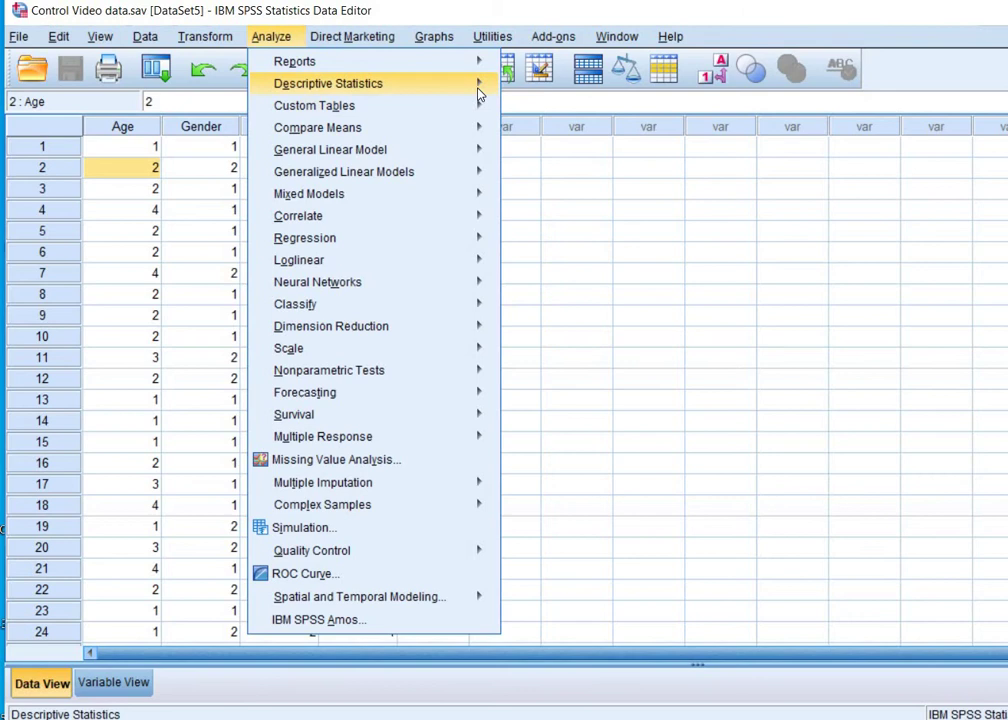
{"action": "left_click", "coordinate": [536, 111]}
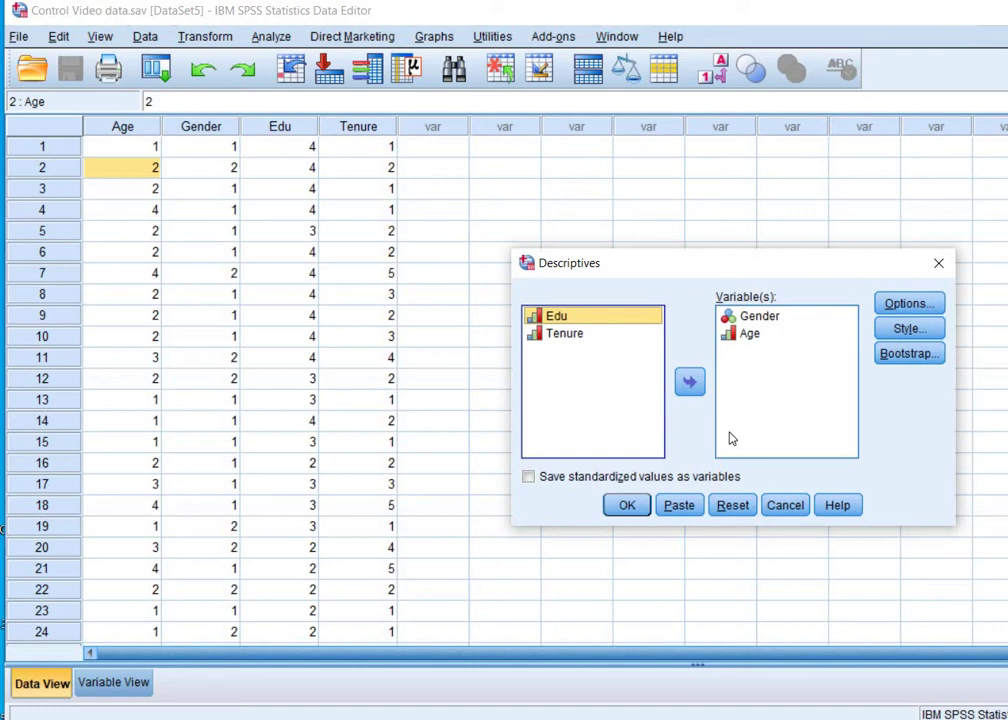
{"action": "left_click", "coordinate": [643, 505]}
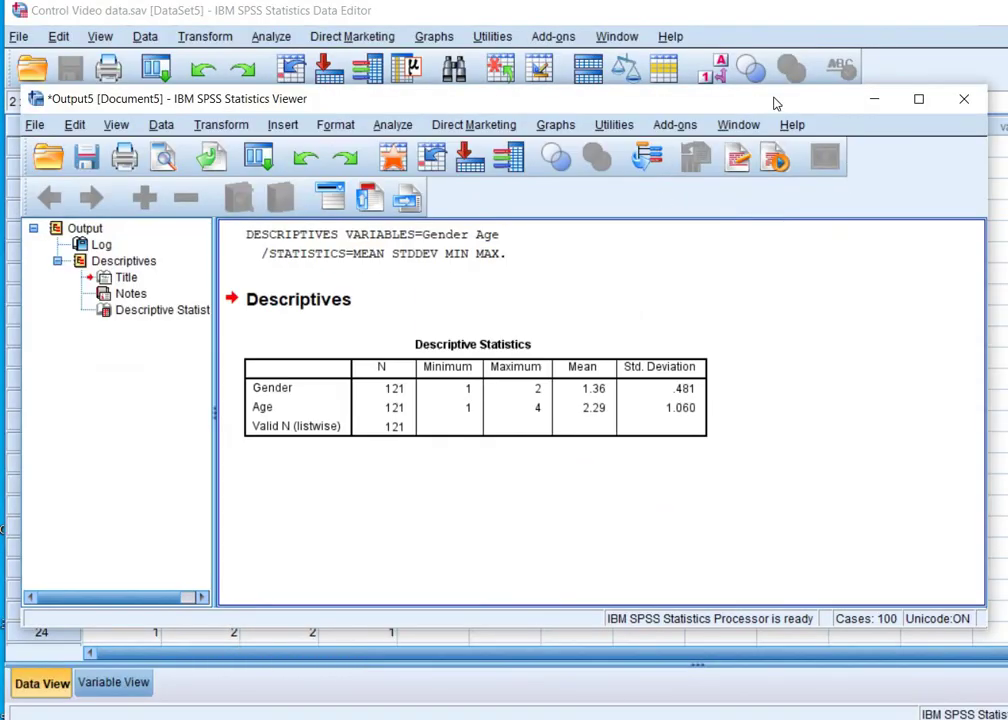
- Maximize the output Viewer and select the Descriptive Statistics table
{"action": "double_click", "coordinate": [770, 101]}
{"action": "left_click", "coordinate": [615, 300]}
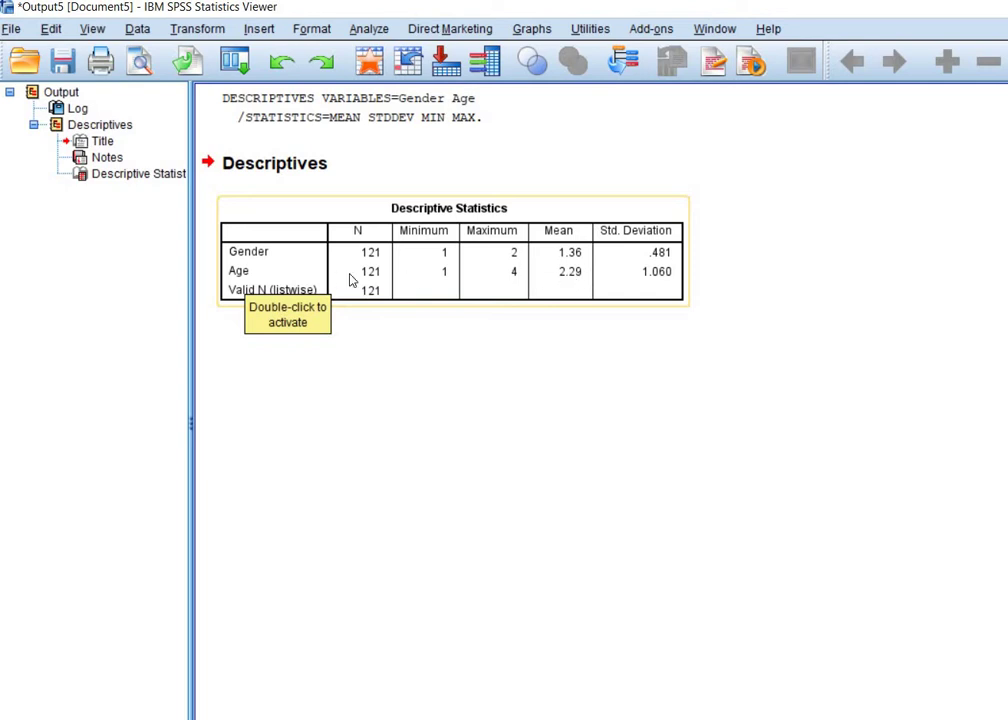
- Run Frequencies for Gender and Age: 78 Male, 43 Female, age groups 33, 42, 24, 22
{"action": "left_click", "coordinate": [374, 32]}
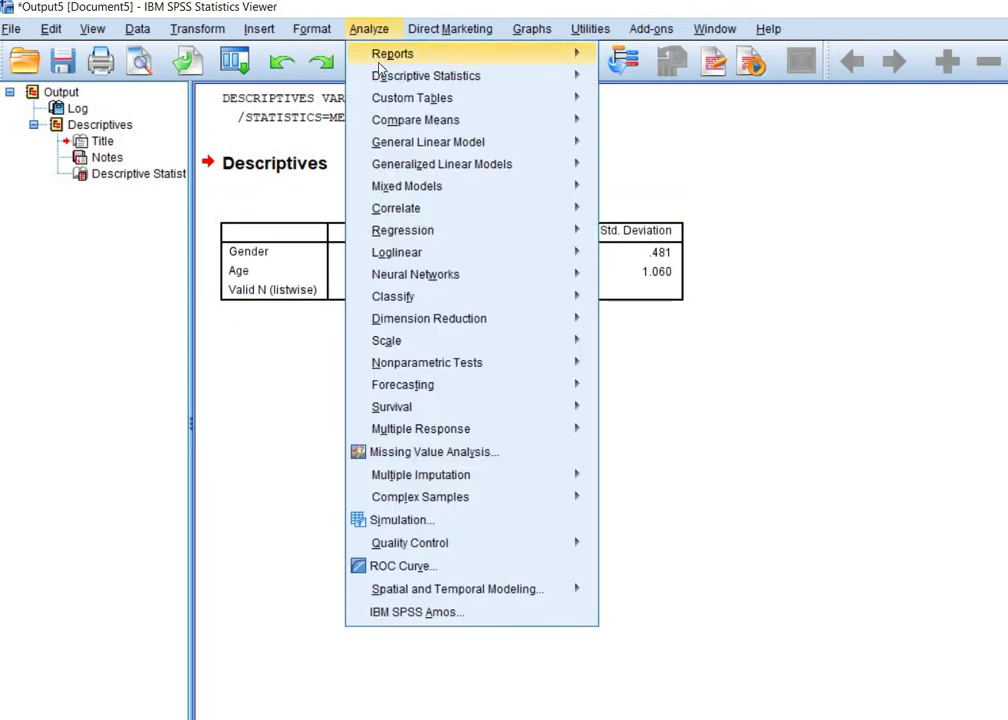
{"action": "mouse_move", "coordinate": [460, 76]}
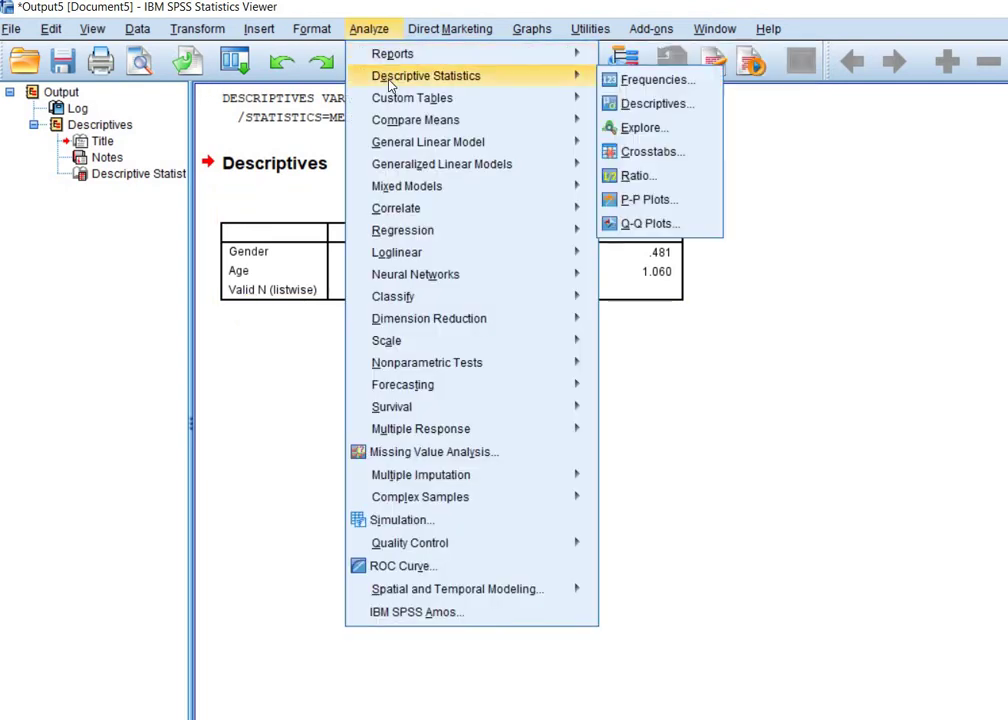
{"action": "left_click", "coordinate": [640, 80]}
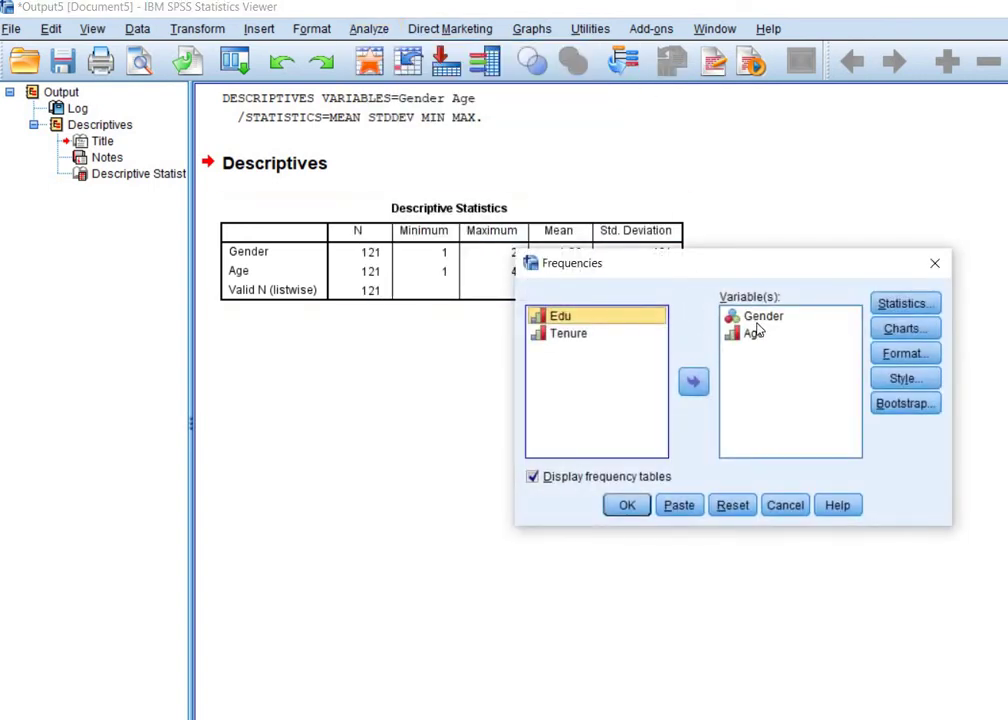
{"action": "left_click", "coordinate": [637, 505]}
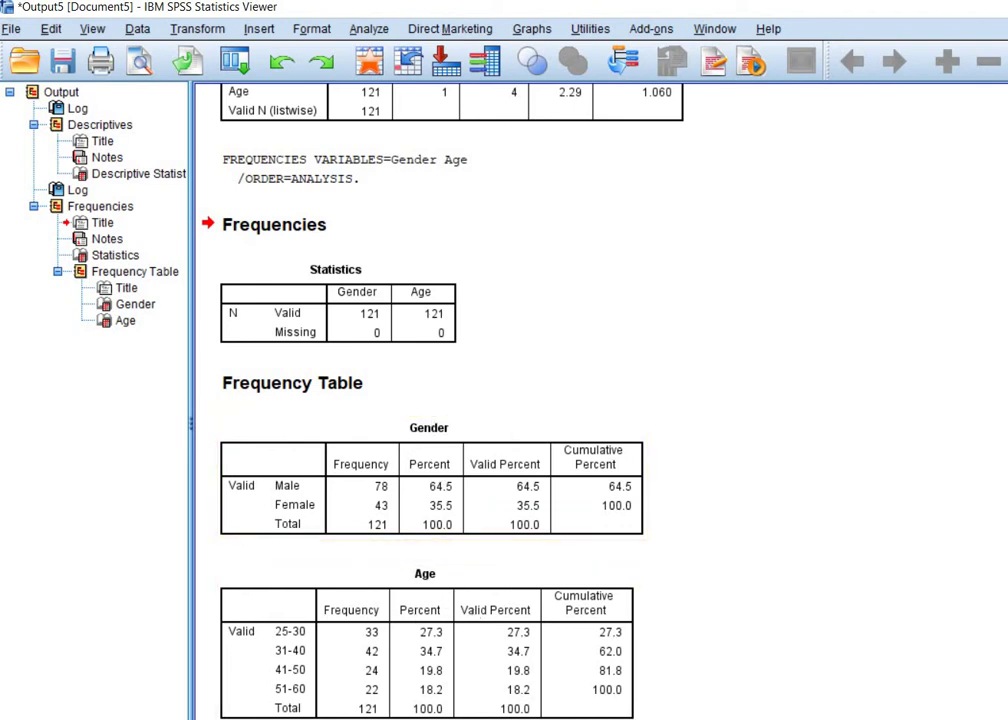
- Scroll the output up and drag Calculator to the right of the tables
{"action": "scroll", "coordinate": [600, 400], "scroll_direction": "up", "scroll_amount": 2}
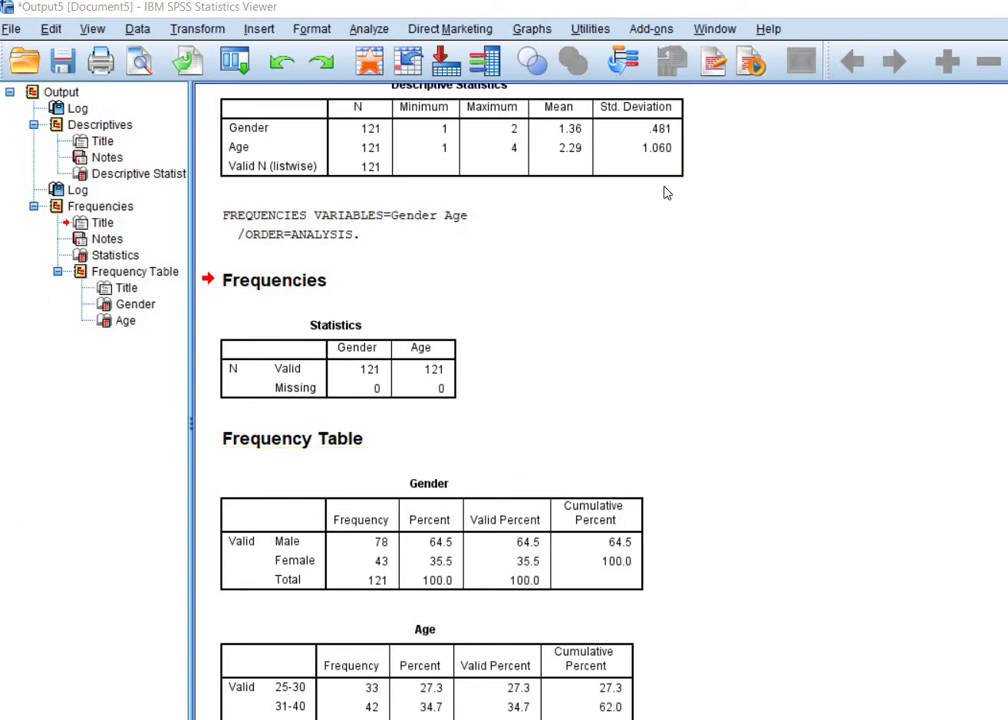
{"action": "left_click_drag", "start_coordinate": [654, 184], "coordinate": [814, 190]}
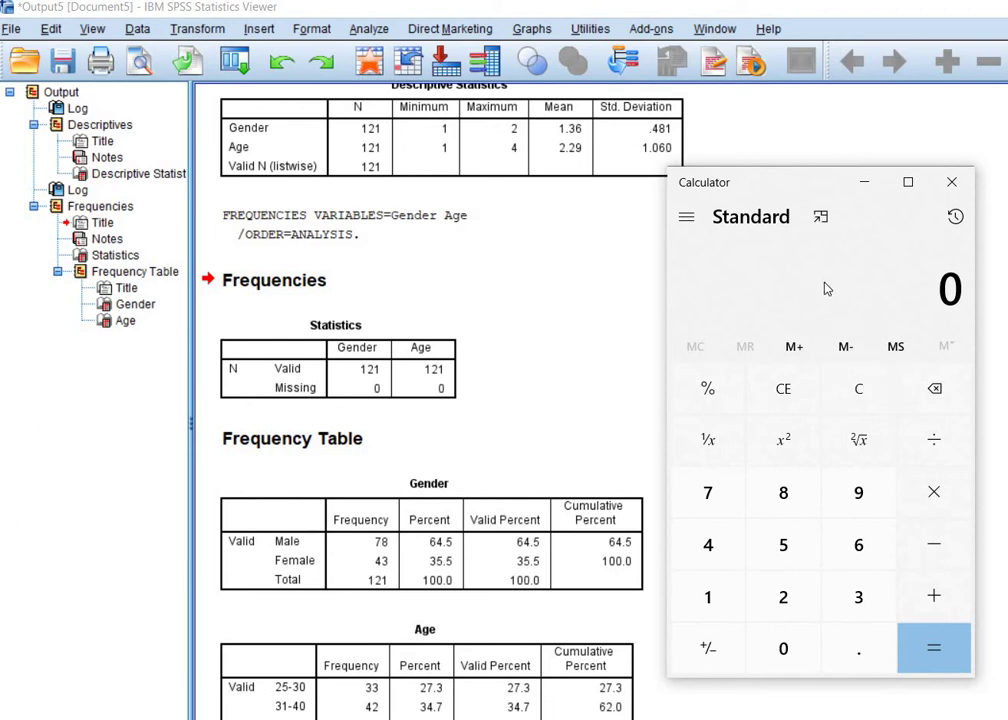
{"action": "type", "text": "2 - 1.3"}
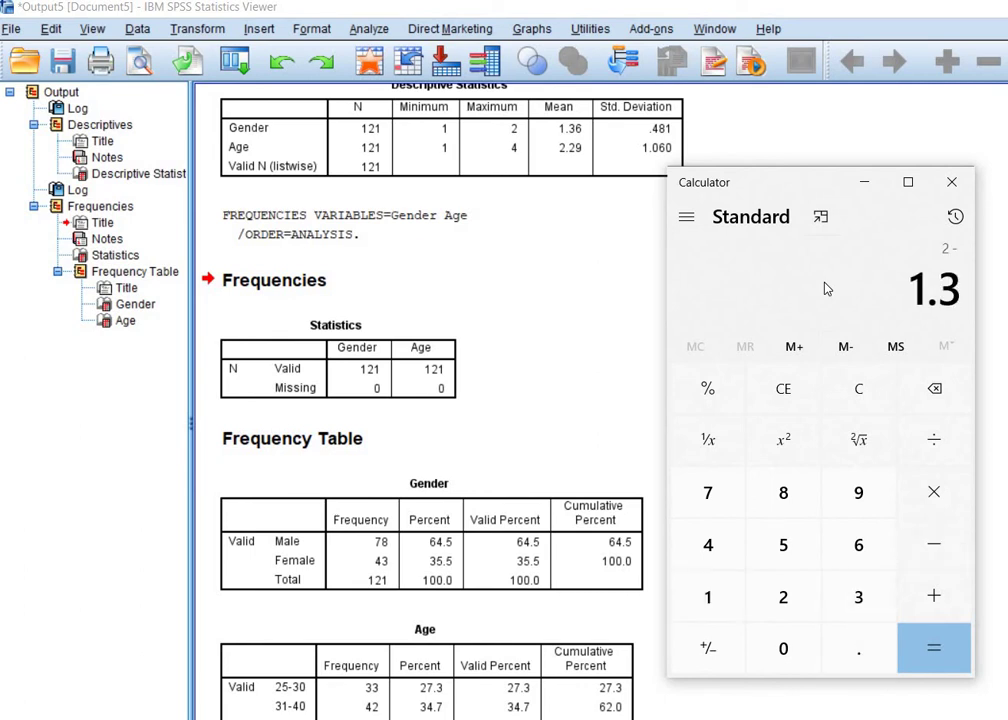
{"action": "type", "text": "6"}
{"action": "key", "text": "Return"}
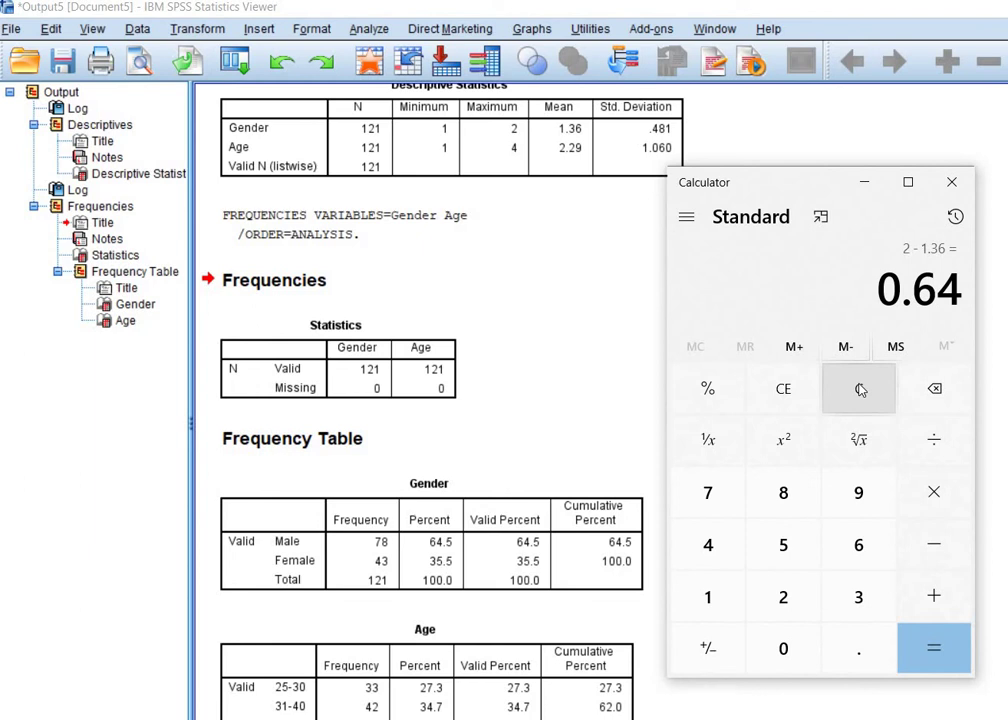
{"action": "left_click", "coordinate": [860, 390]}
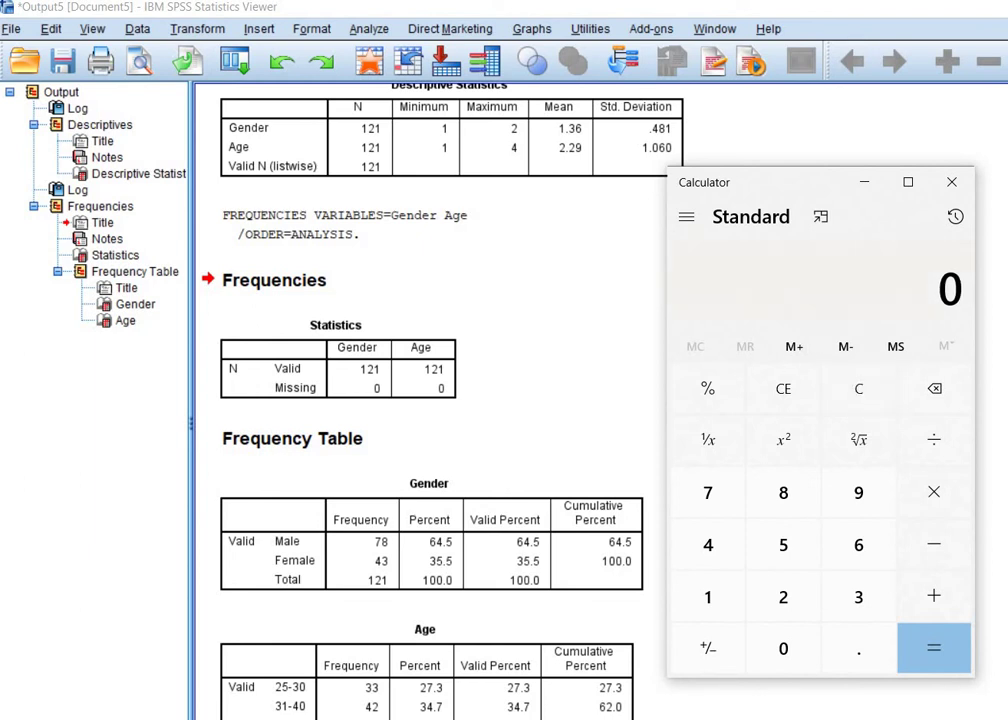
{"action": "left_click", "coordinate": [378, 540]}
{"action": "scroll", "coordinate": [378, 540], "scroll_direction": "down", "scroll_amount": 1}
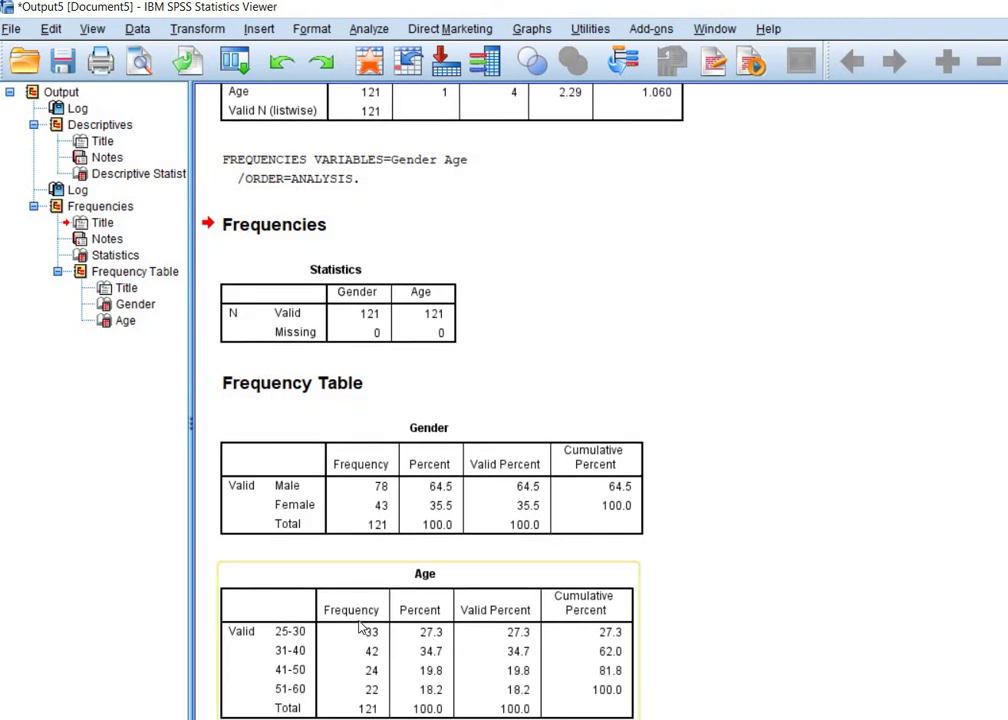
- Compute 78 ÷ 121 × 100 in Calculator, giving the 64.46% male share
{"action": "left_click", "coordinate": [378, 512]}
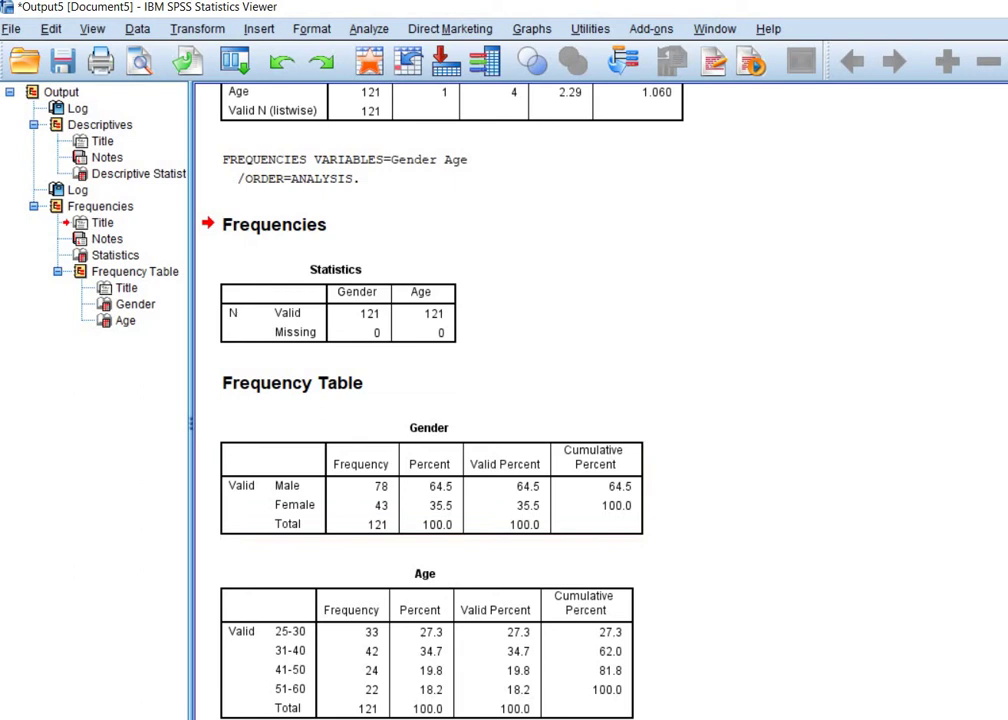
{"action": "key", "text": "alt+Tab"}
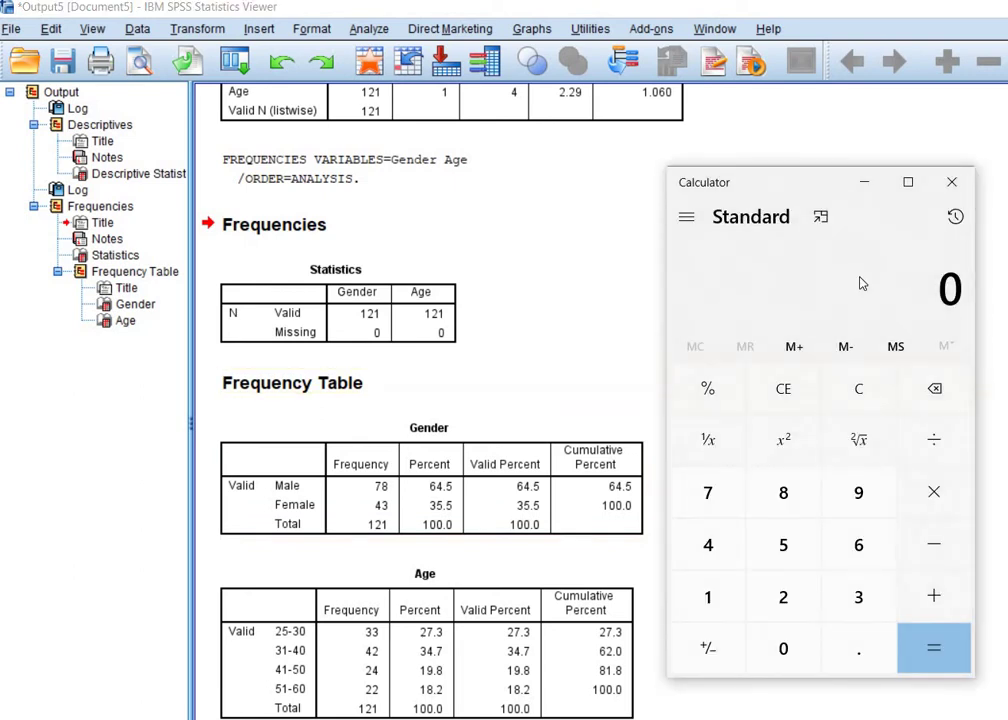
{"action": "type", "text": "78"}
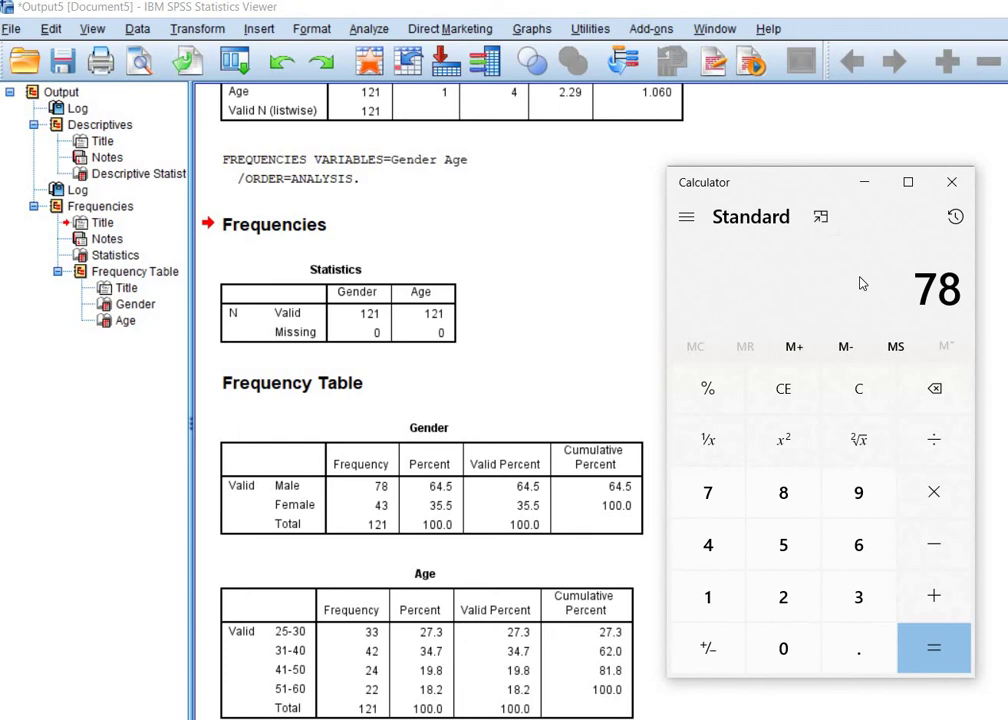
{"action": "key", "text": "slash"}
{"action": "type", "text": "121"}
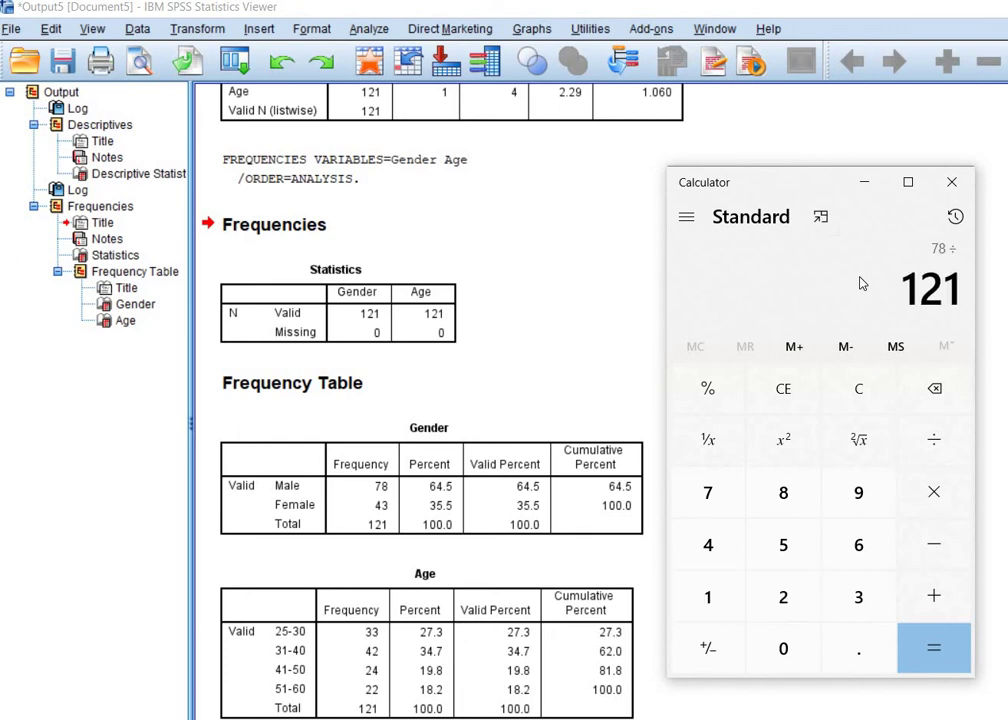
{"action": "key", "text": "asterisk"}
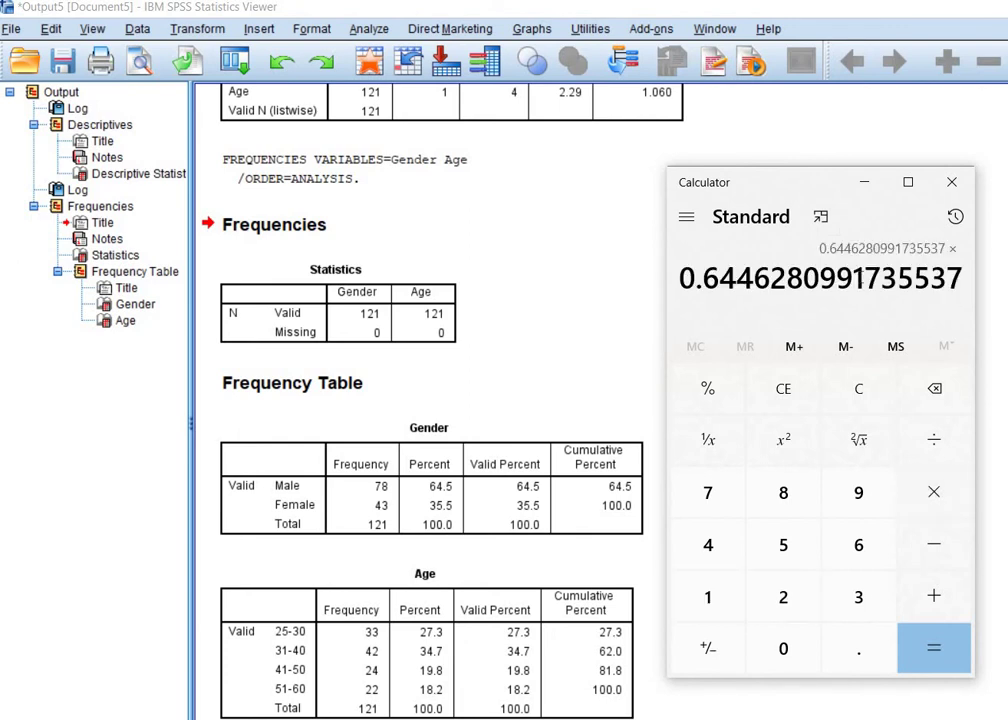
{"action": "type", "text": "100"}
{"action": "key", "text": "Return"}
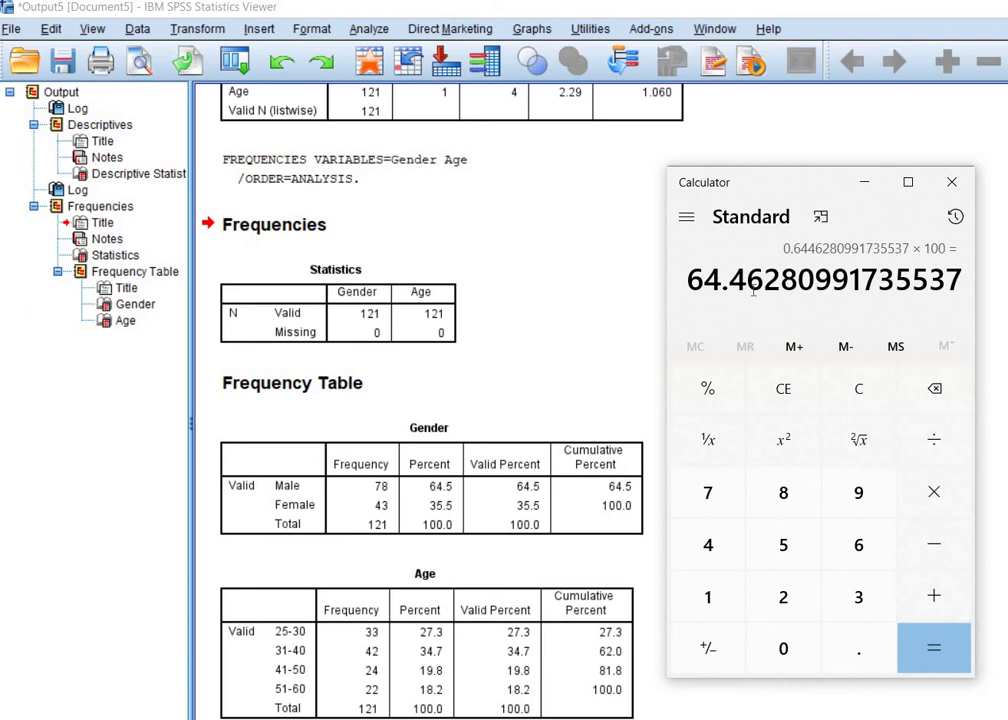
- Compare the result with the Gender table's 64.5% and clear Calculator to 0
{"action": "left_click", "coordinate": [475, 525]}
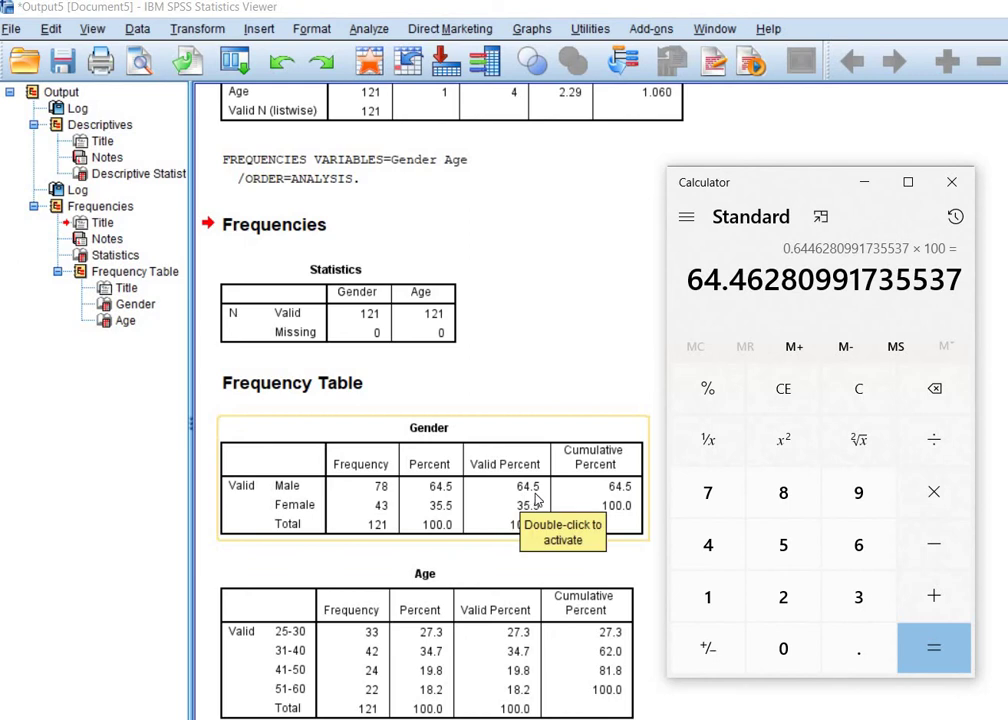
{"action": "left_click", "coordinate": [668, 423]}
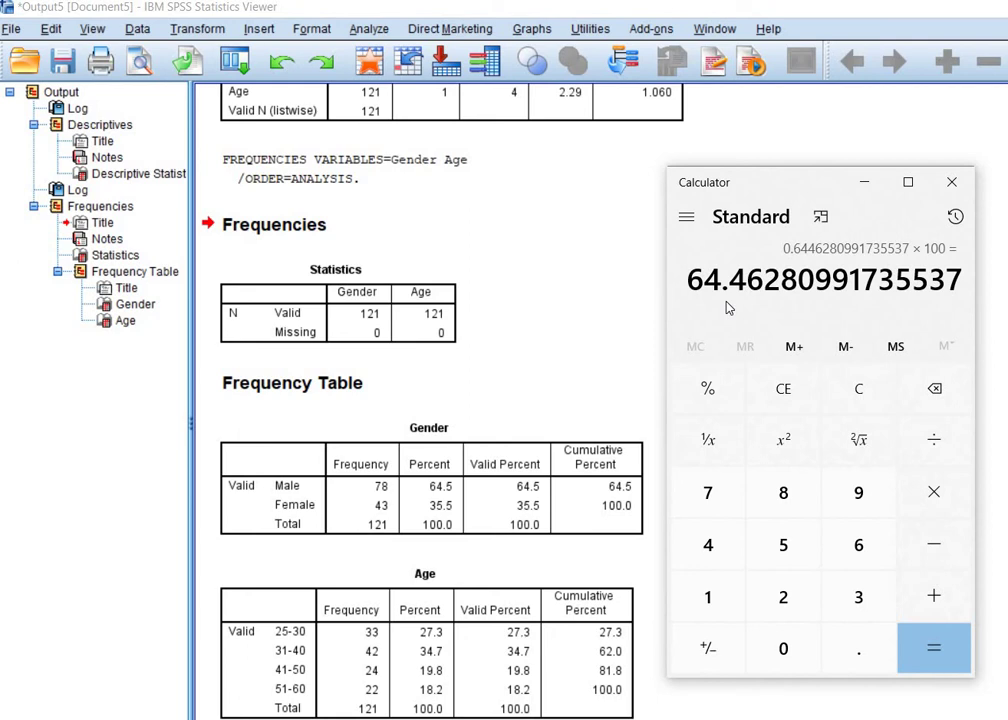
{"action": "left_click", "coordinate": [852, 404]}
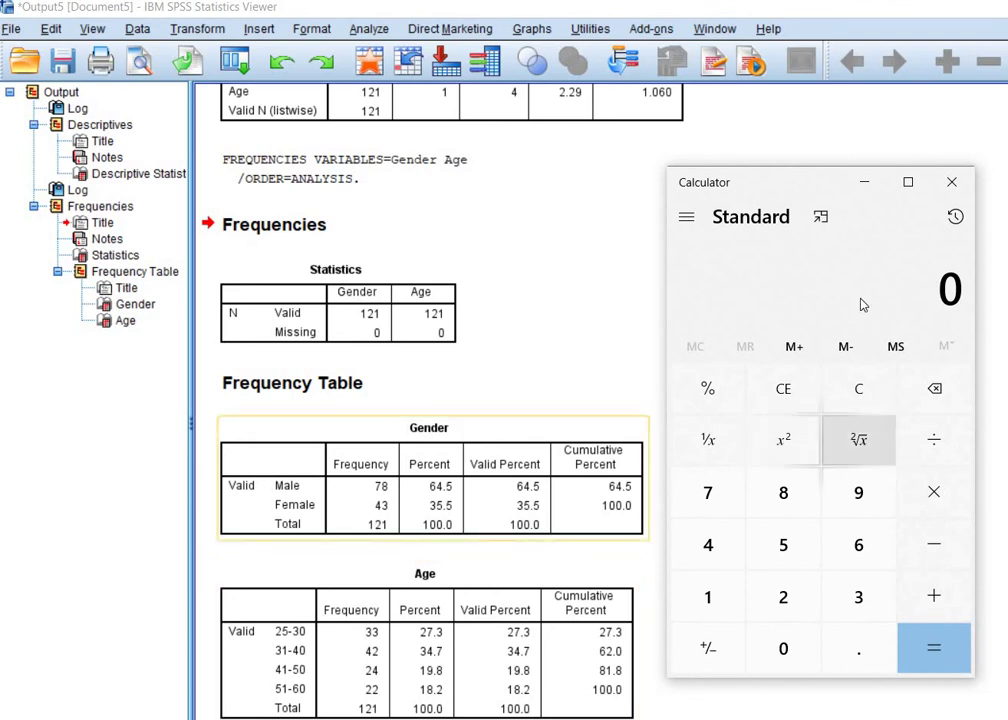
- Compute 43 ÷ 121 × 100 in Calculator, giving the 35.54% female share
{"action": "type", "text": "43"}
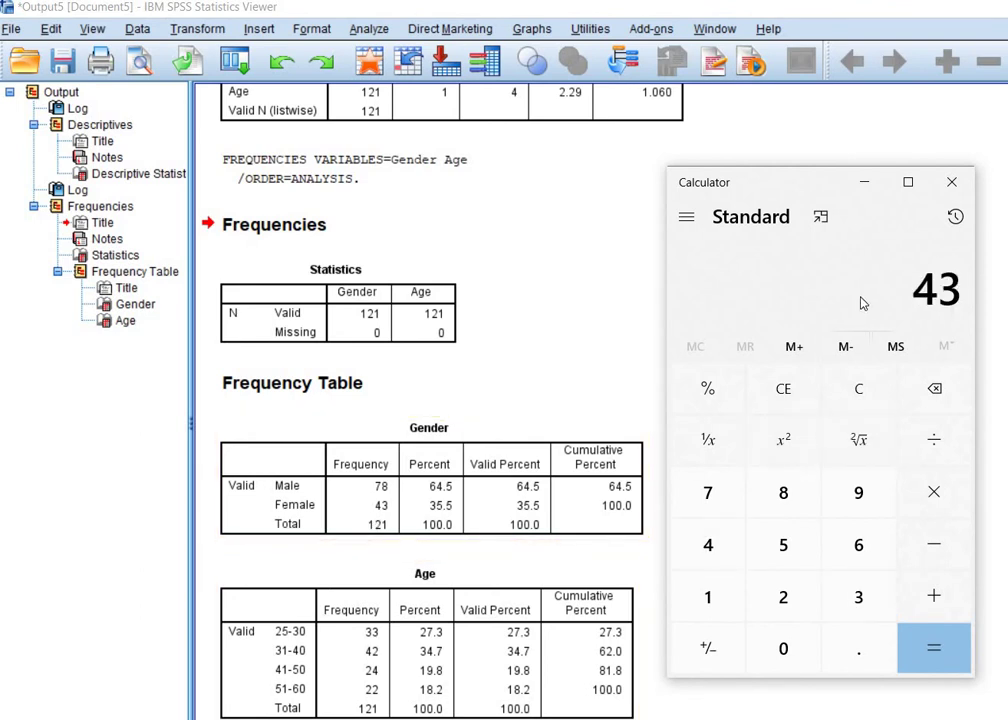
{"action": "key", "text": "slash"}
{"action": "type", "text": "121"}
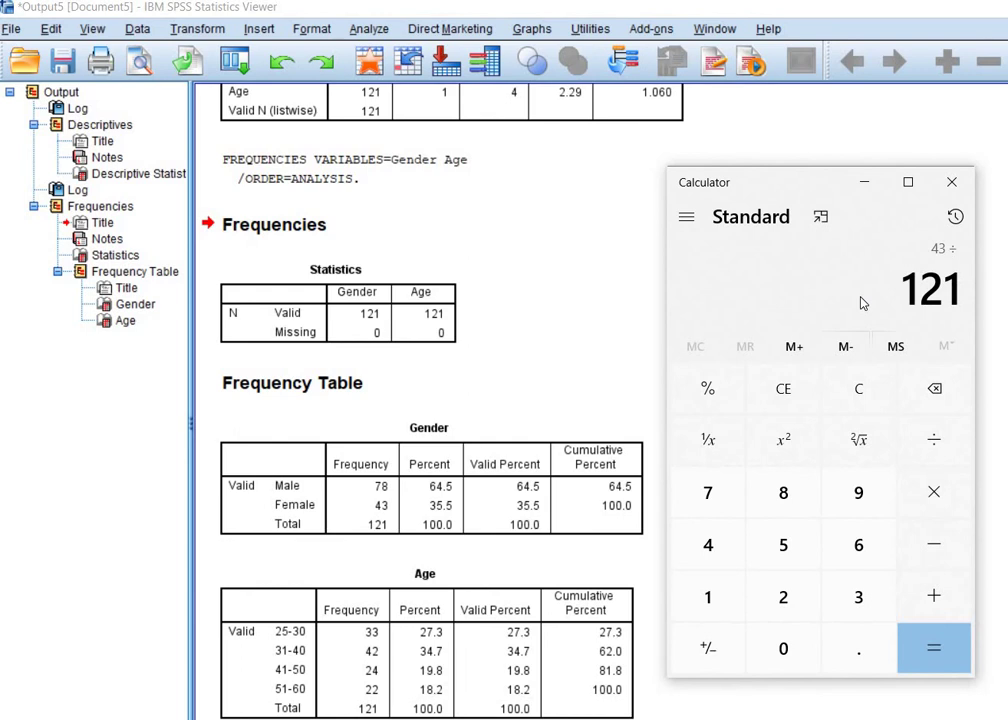
{"action": "key", "text": "Return"}
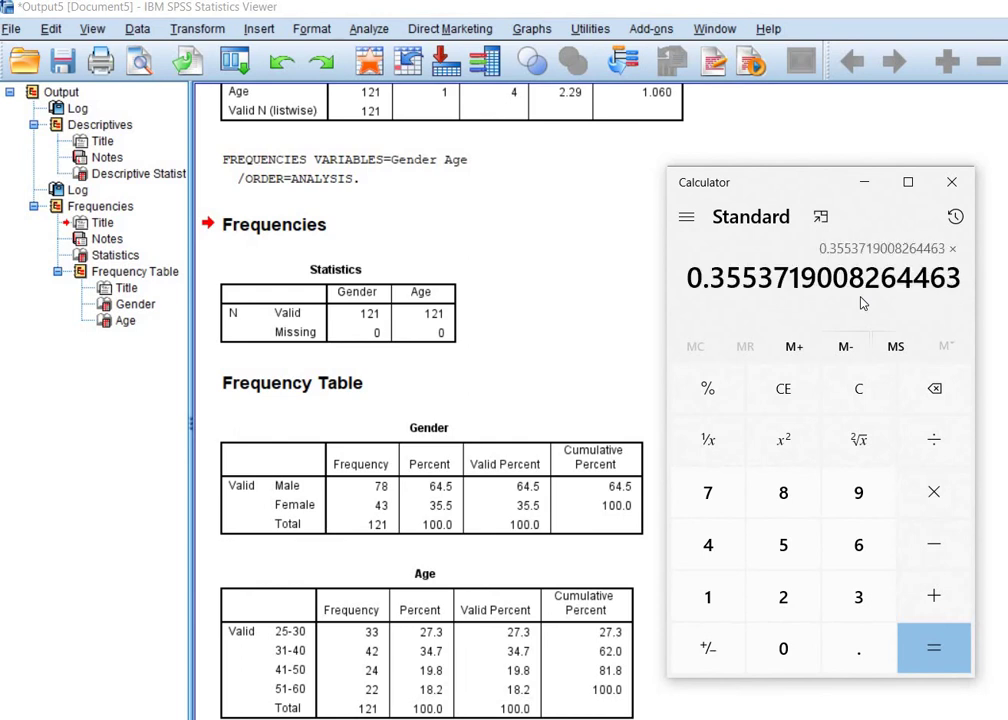
{"action": "key", "text": "asterisk"}
{"action": "type", "text": "100"}
{"action": "key", "text": "Return"}
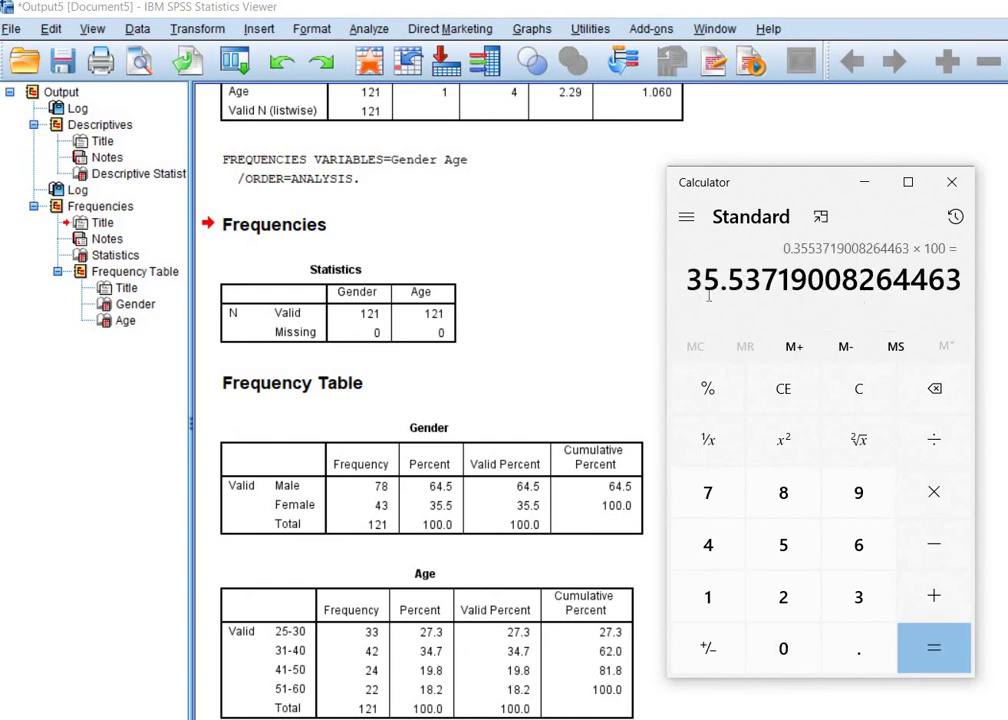
- Compare the result with the Gender table's 35.5% and minimize Calculator
{"action": "left_click", "coordinate": [452, 512]}
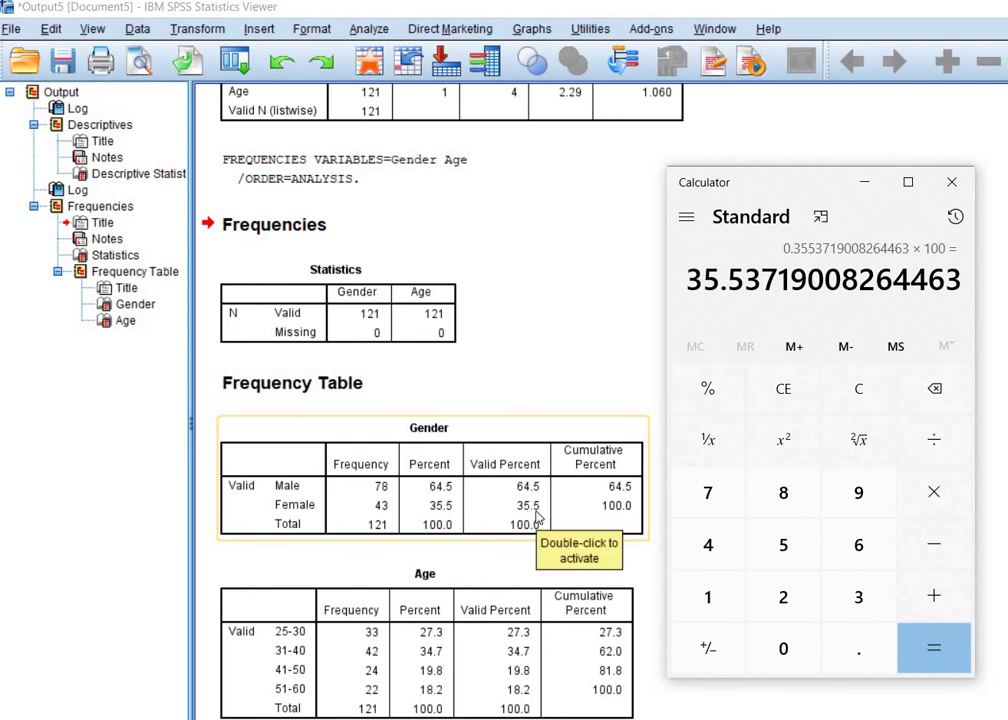
{"action": "left_click", "coordinate": [760, 300]}
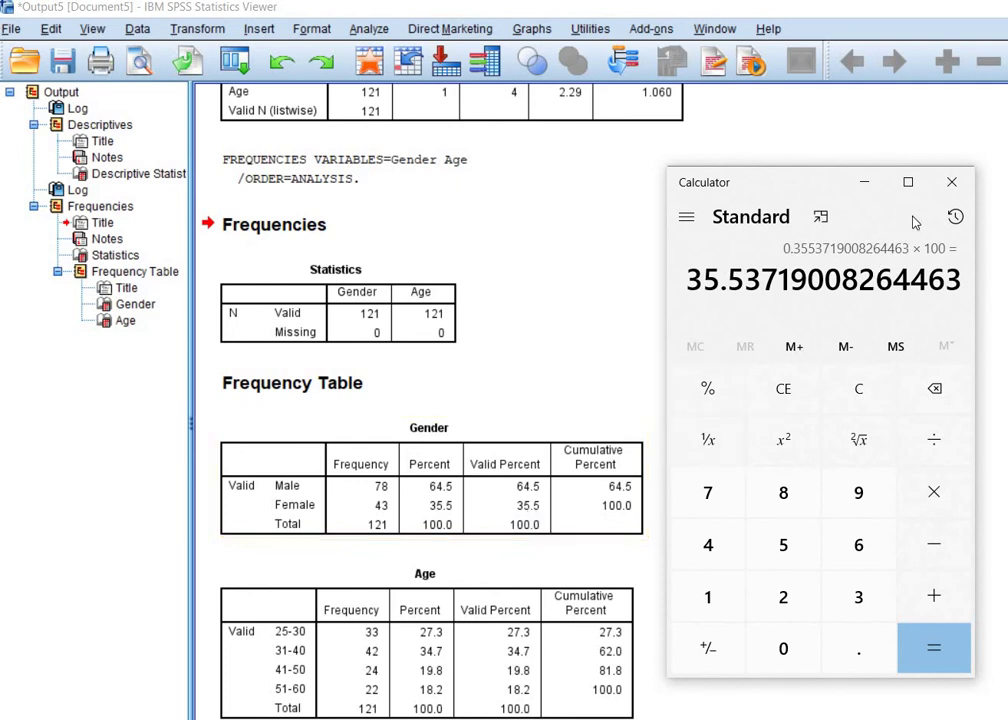
{"action": "left_click", "coordinate": [866, 183]}
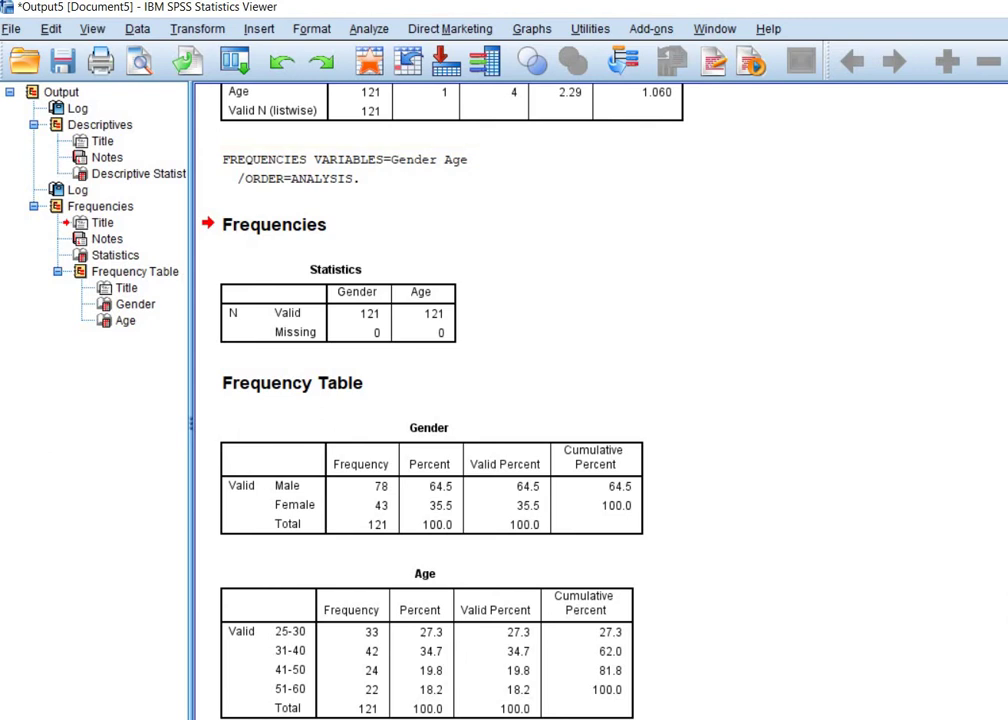
- Scroll up to Descriptive Statistics and highlight the Gender and Age means (Age 2.29, SD 1.060)
{"action": "scroll", "coordinate": [450, 400], "scroll_direction": "up", "scroll_amount": 3}
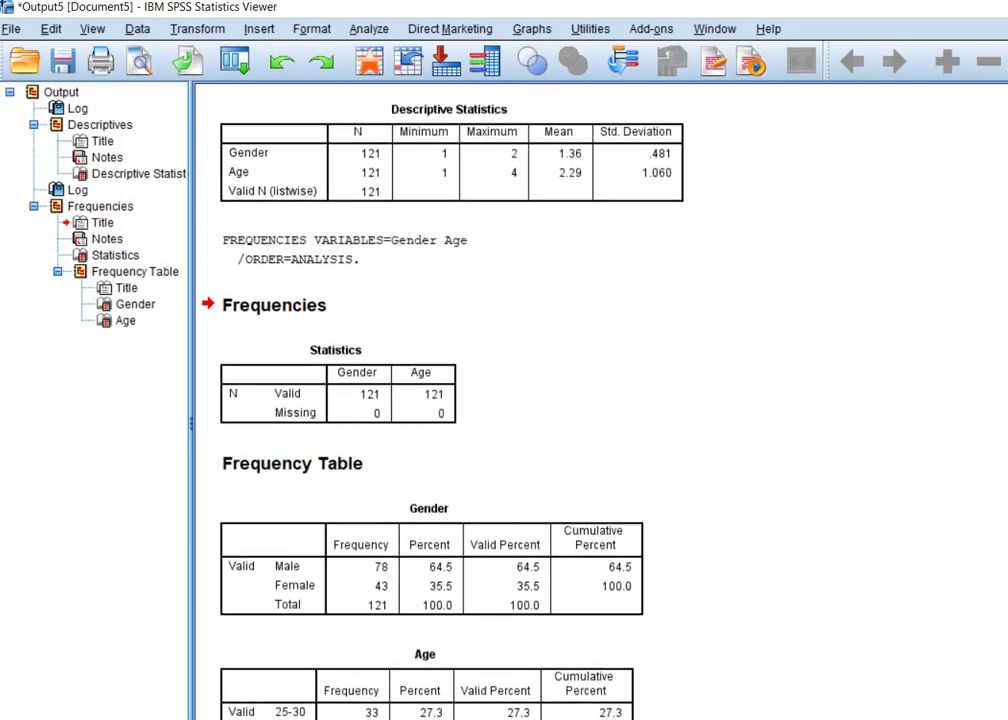
{"action": "scroll", "coordinate": [450, 400], "scroll_direction": "up", "scroll_amount": 1}
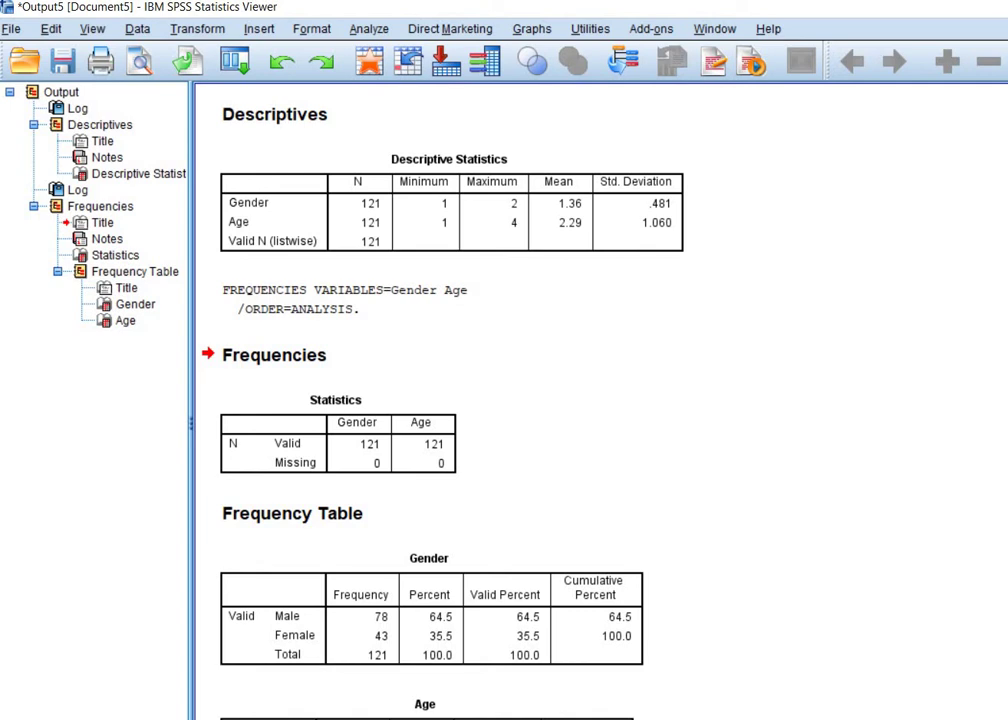
{"action": "left_click", "coordinate": [238, 222]}
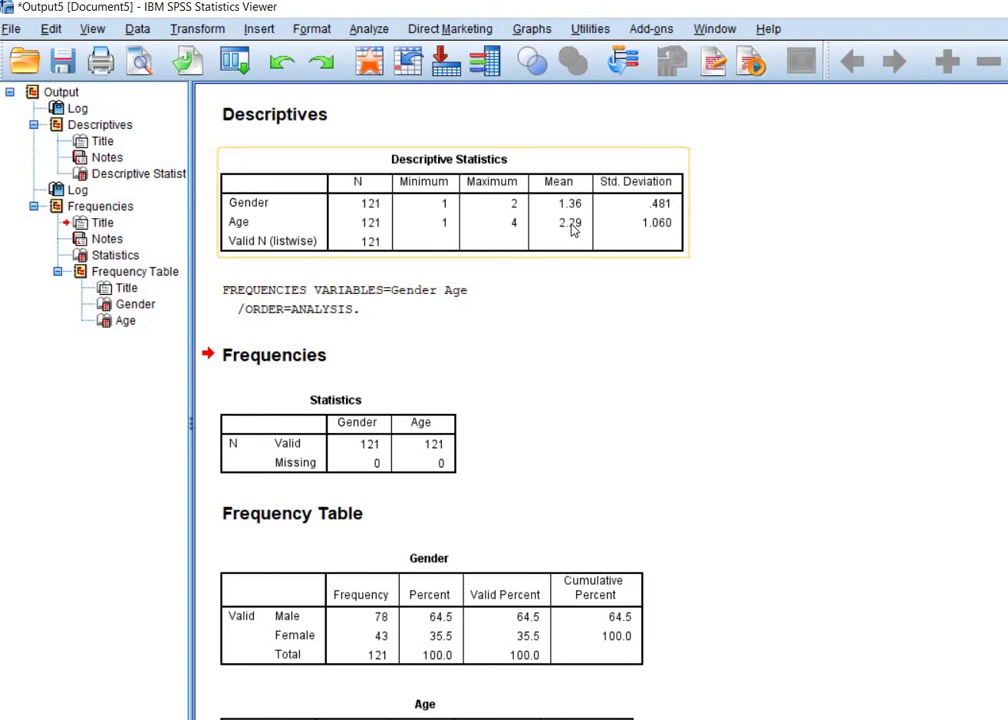
{"action": "left_click", "coordinate": [634, 524]}
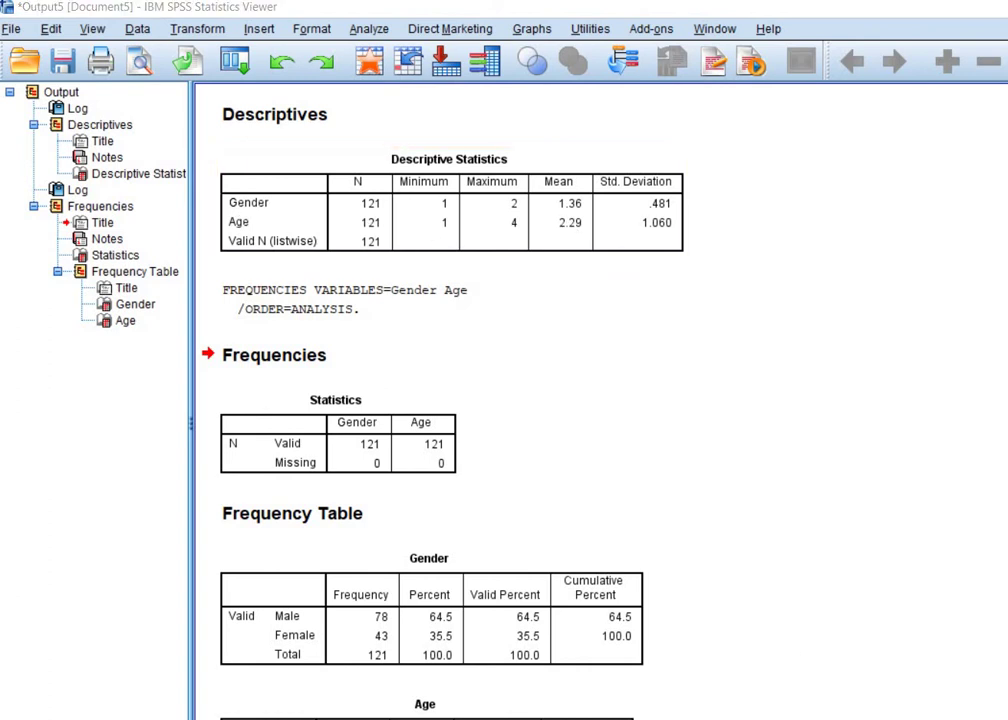
- Review Age's value labels (1 = 25-30 through 4 = 51-60) without changes, then return to the output
{"action": "left_click", "coordinate": [198, 713]}
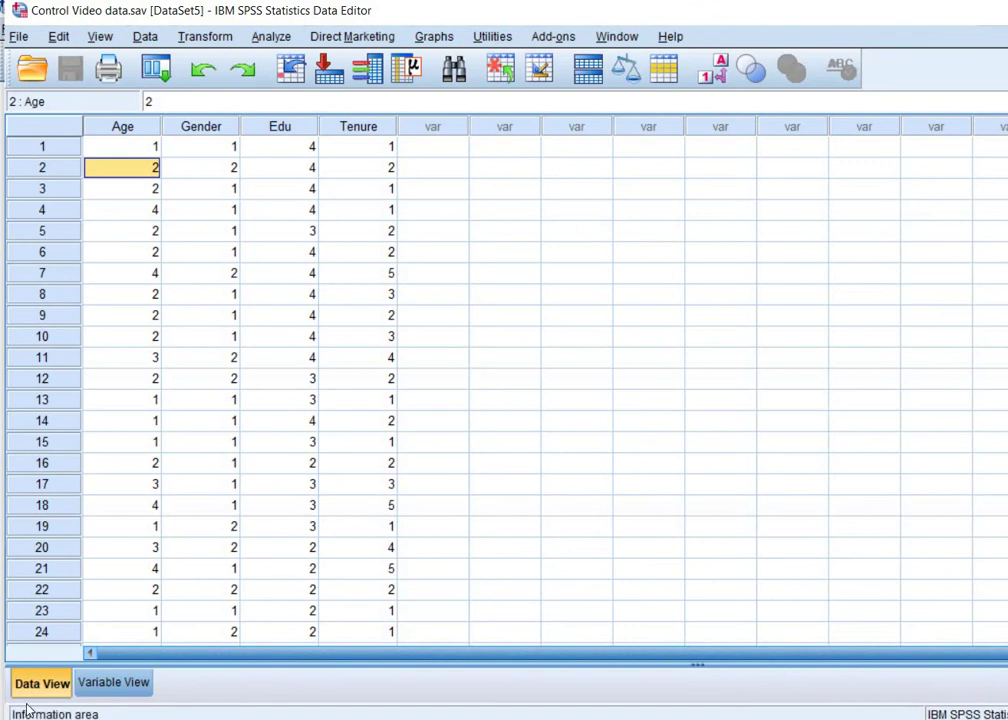
{"action": "left_click", "coordinate": [93, 678]}
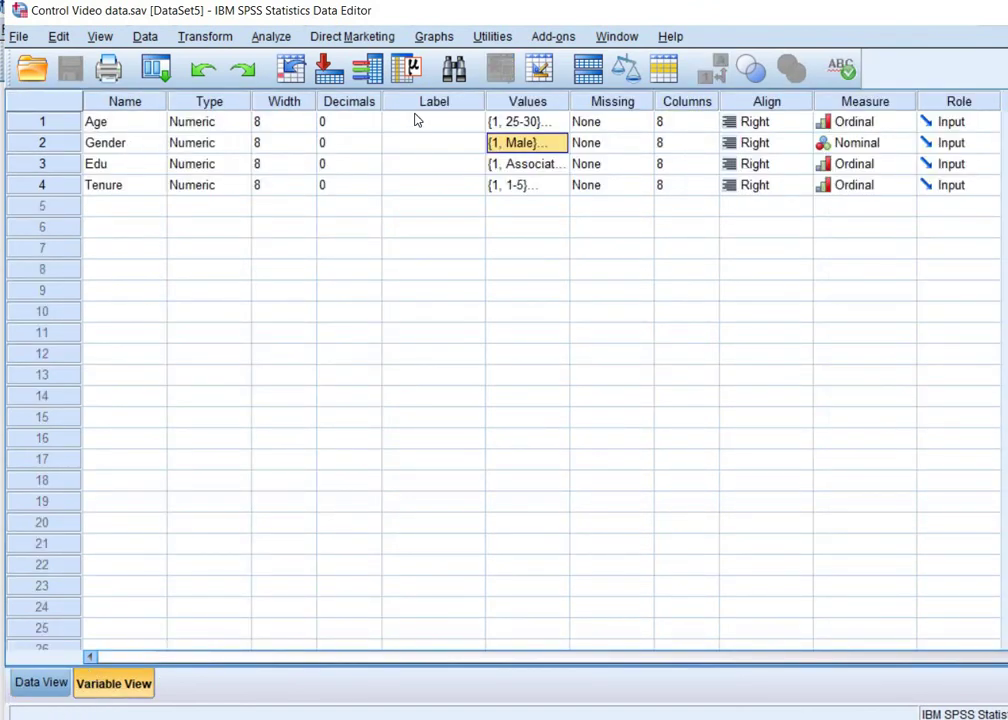
{"action": "key", "text": "super+Down"}
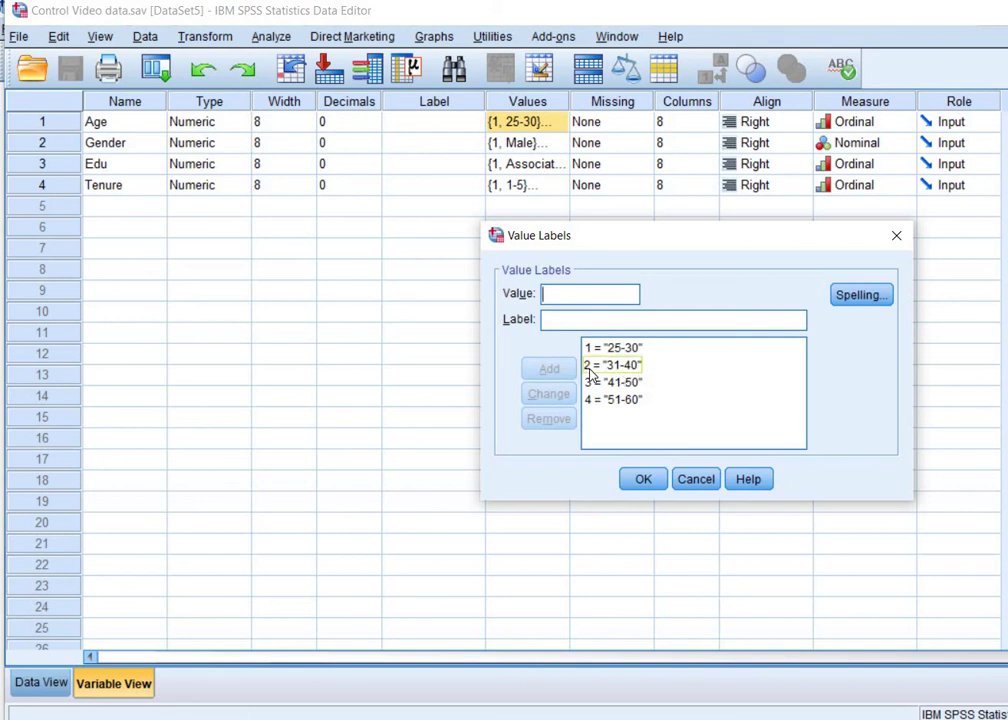
{"action": "left_click", "coordinate": [694, 480]}
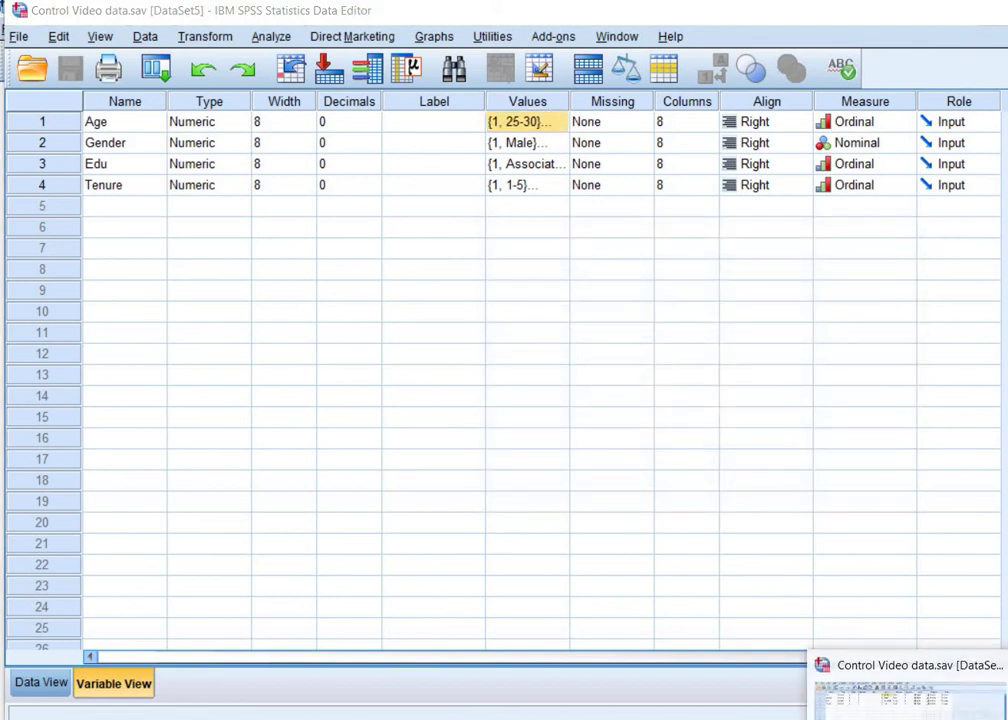
{"action": "left_click", "coordinate": [910, 700]}
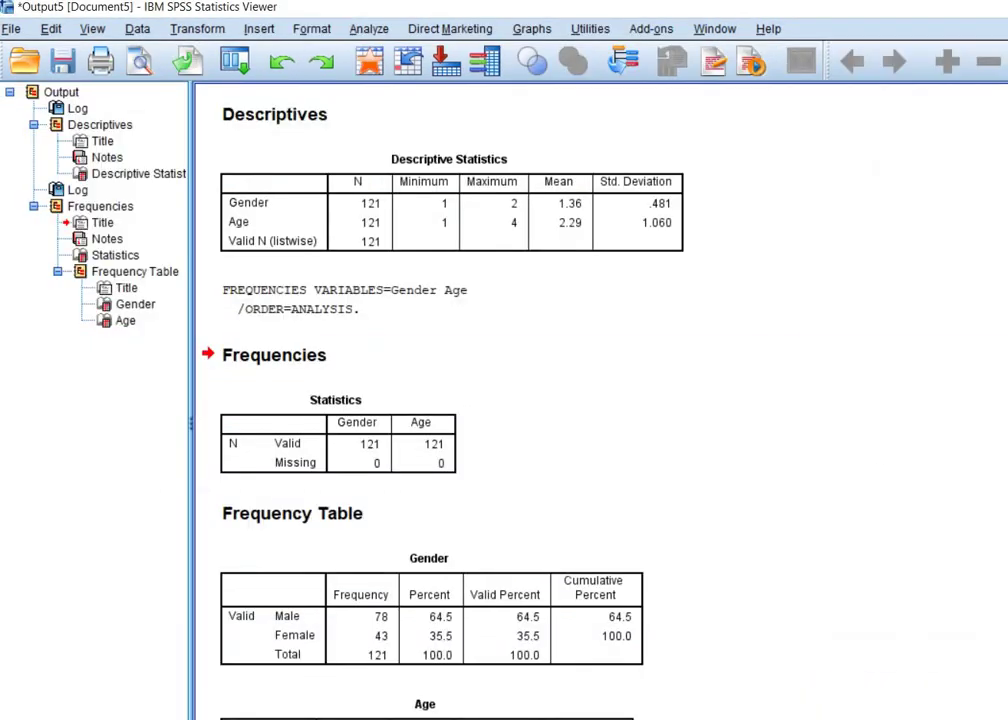
{"action": "scroll", "coordinate": [333, 545], "scroll_direction": "down", "scroll_amount": 3}
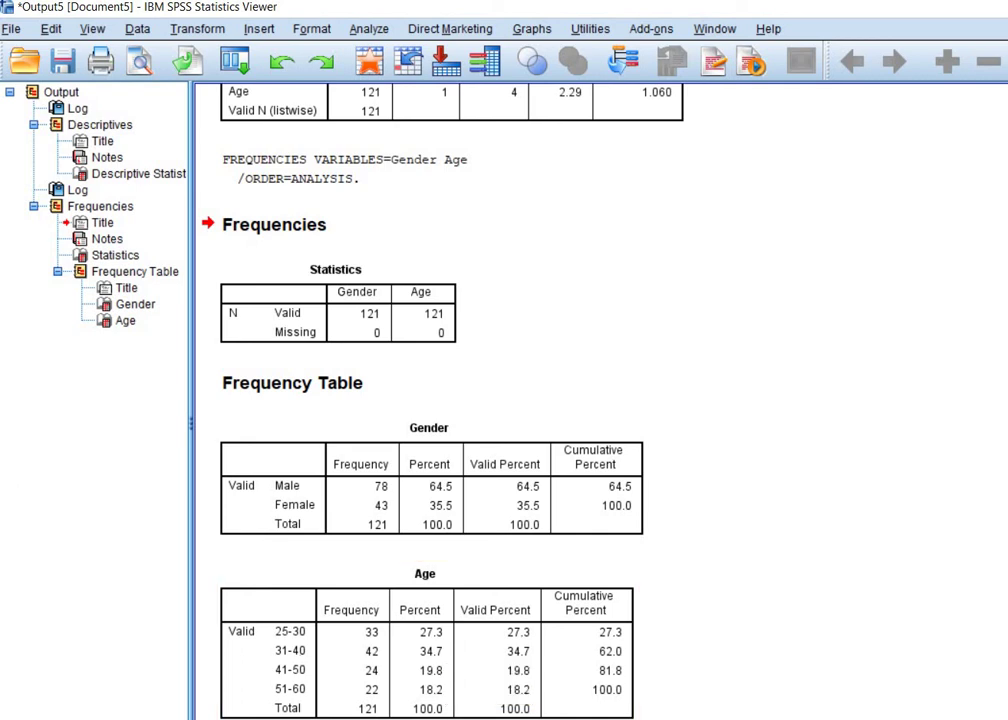
{"action": "scroll", "coordinate": [825, 378], "scroll_direction": "up", "scroll_amount": 3}
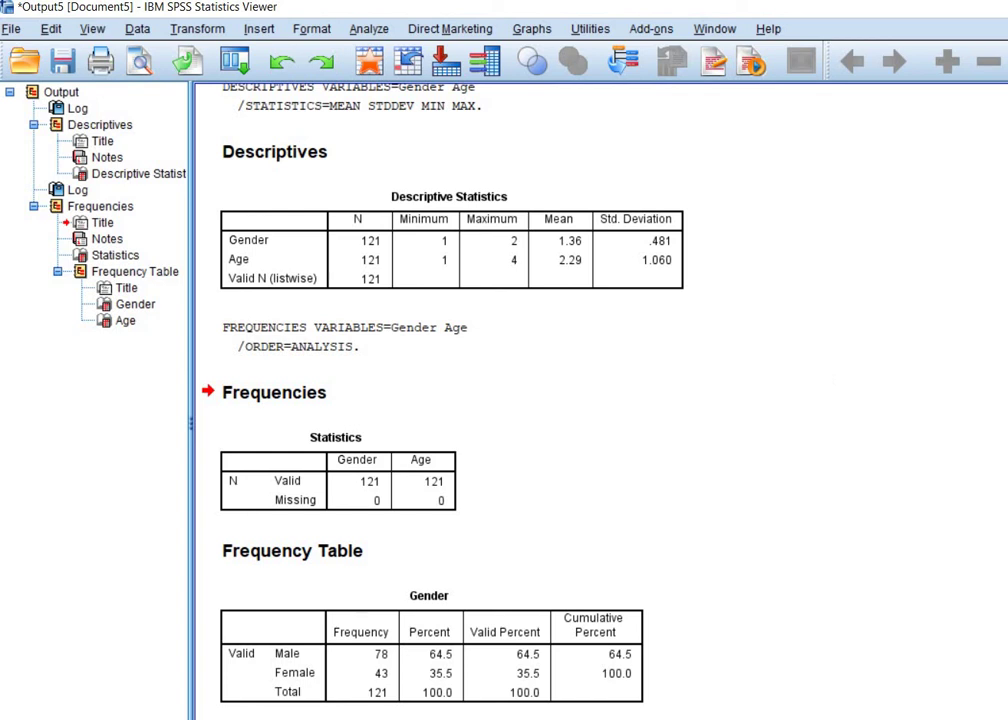
- Bring the Control Video data.sav Data Editor back up, showing its four variable definitions
{"action": "left_click", "coordinate": [900, 690]}
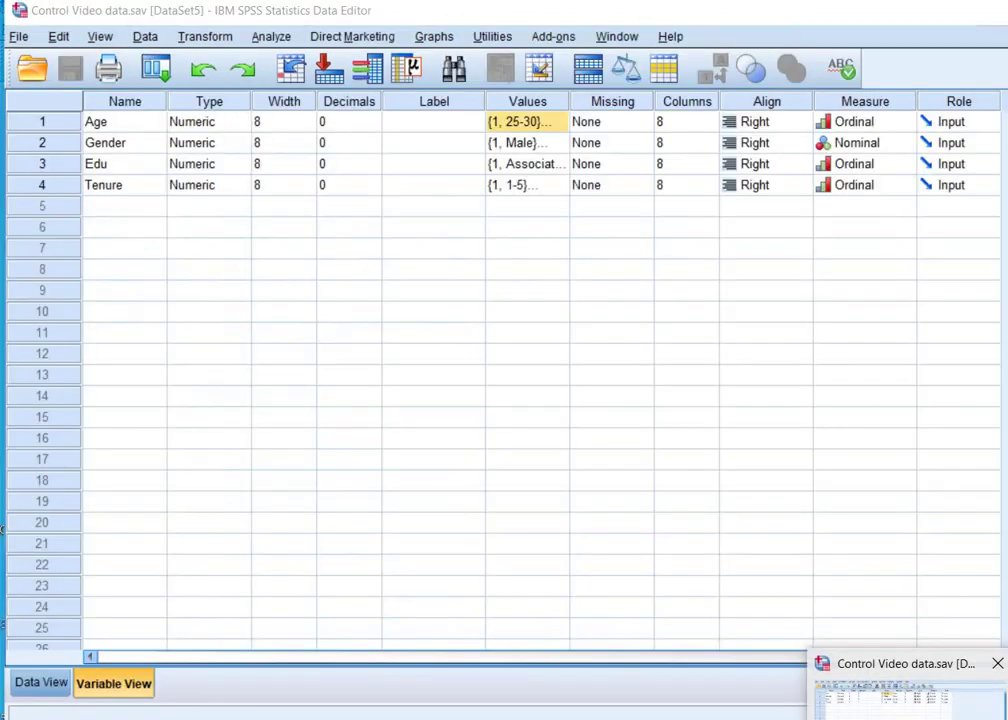